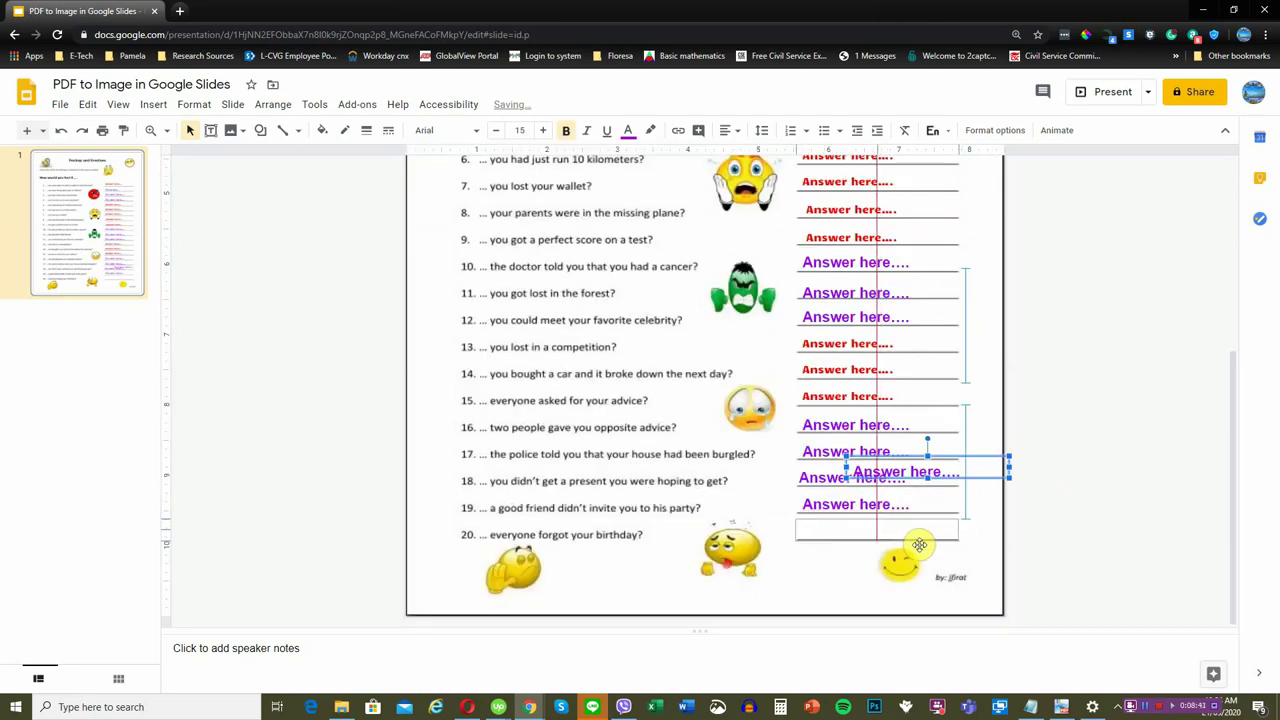
Place the copied "Answer here…." text box on the answer line of item 20 and deselect it.
{"action": "left_click_drag", "start_coordinate": [919, 545], "coordinate": [919, 537]}
{"action": "left_click", "coordinate": [1086, 529]}
{"action": "left_click_drag", "start_coordinate": [1234, 523], "coordinate": [1230, 284]}
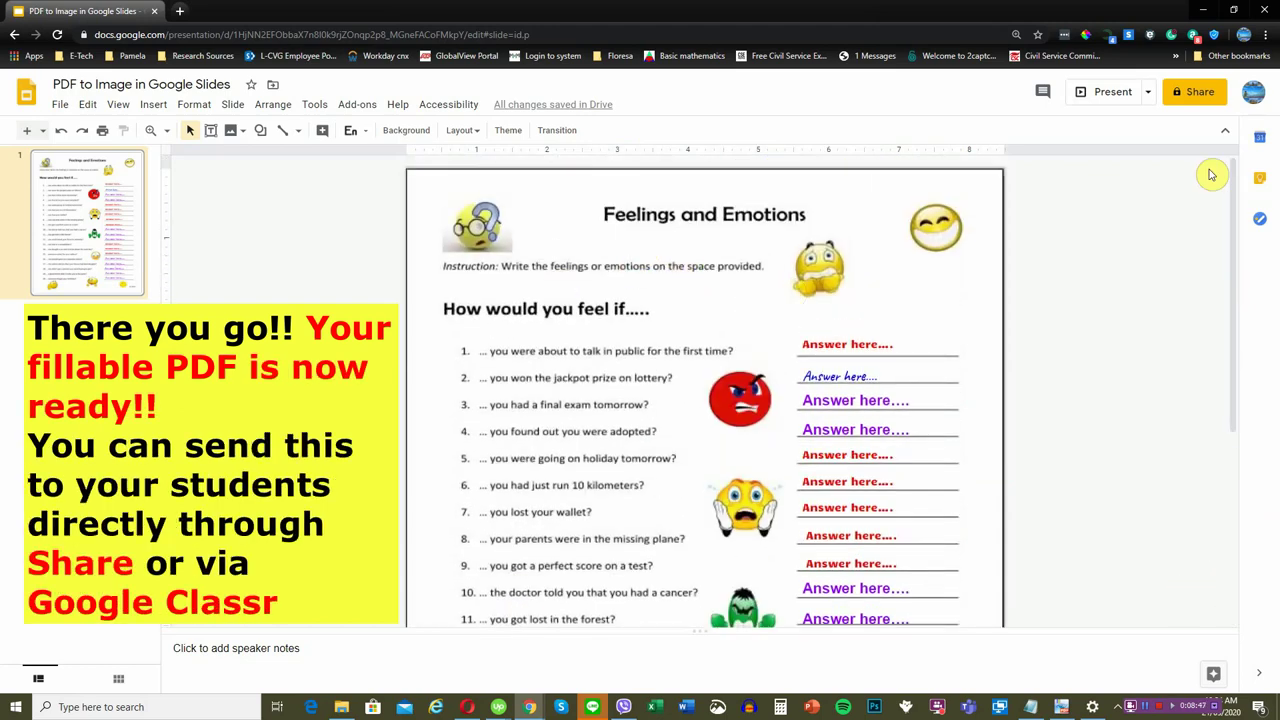
{"action": "left_click", "coordinate": [1250, 95]}
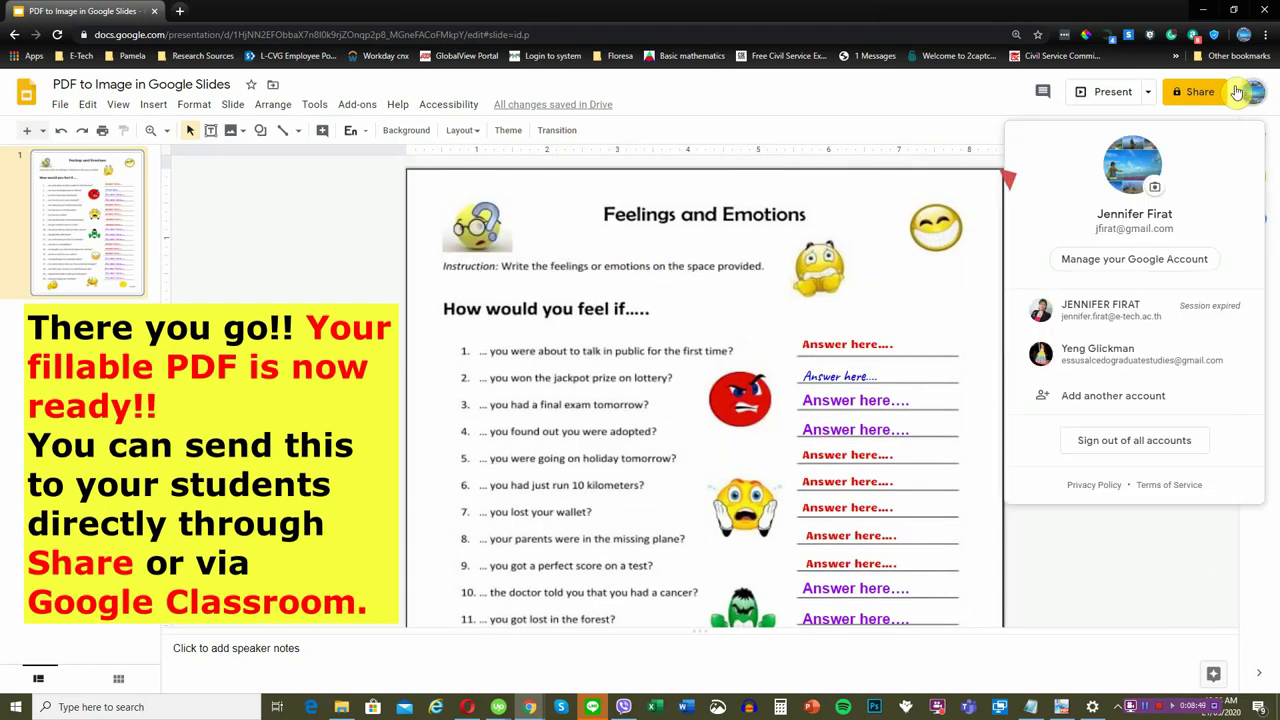
{"action": "left_click", "coordinate": [924, 91]}
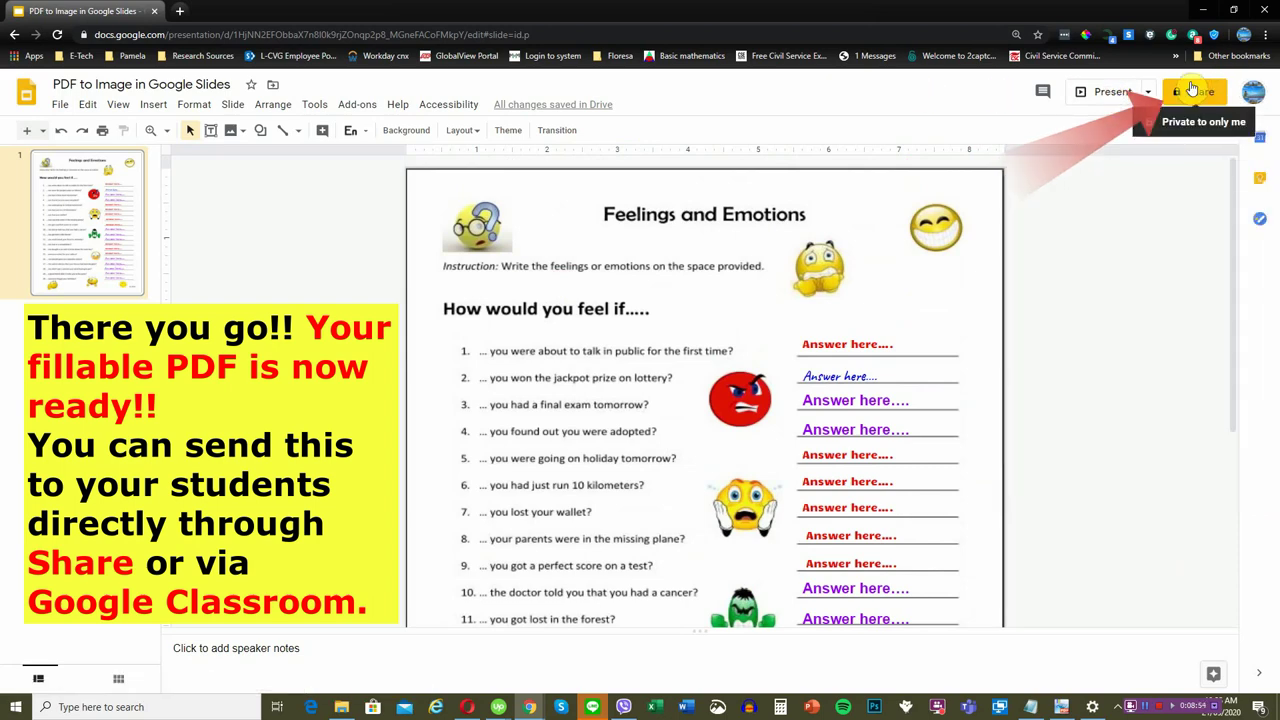
Open Google Classroom in a new browser tab.
{"action": "key", "text": "ctrl+t"}
{"action": "left_click", "coordinate": [1227, 88]}
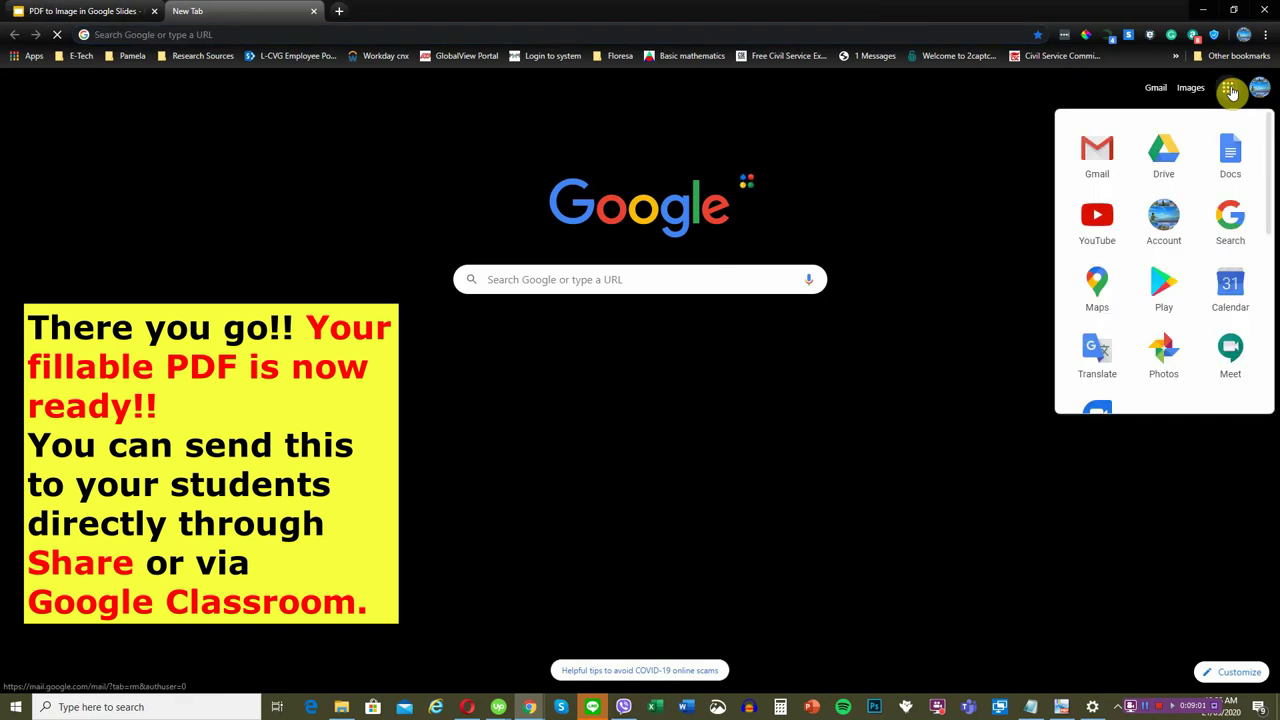
{"action": "scroll", "coordinate": [1194, 263], "scroll_direction": "down", "scroll_amount": 3}
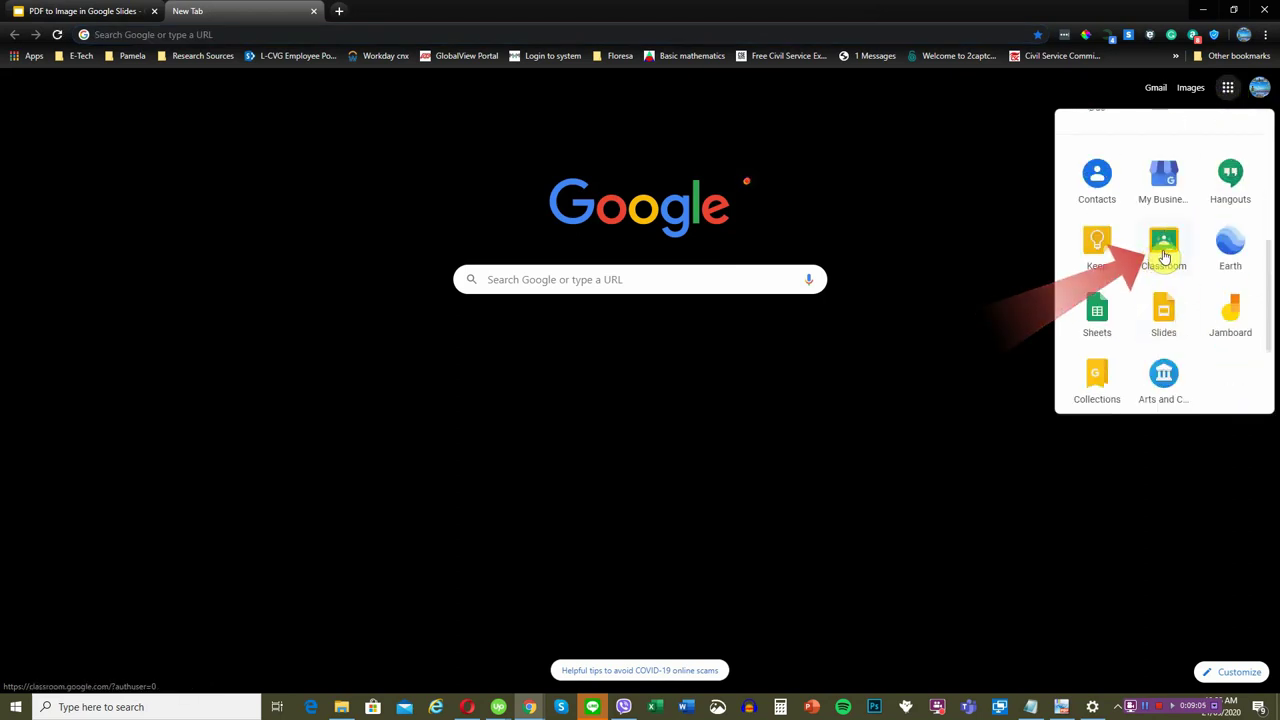
{"action": "left_click", "coordinate": [1163, 258]}
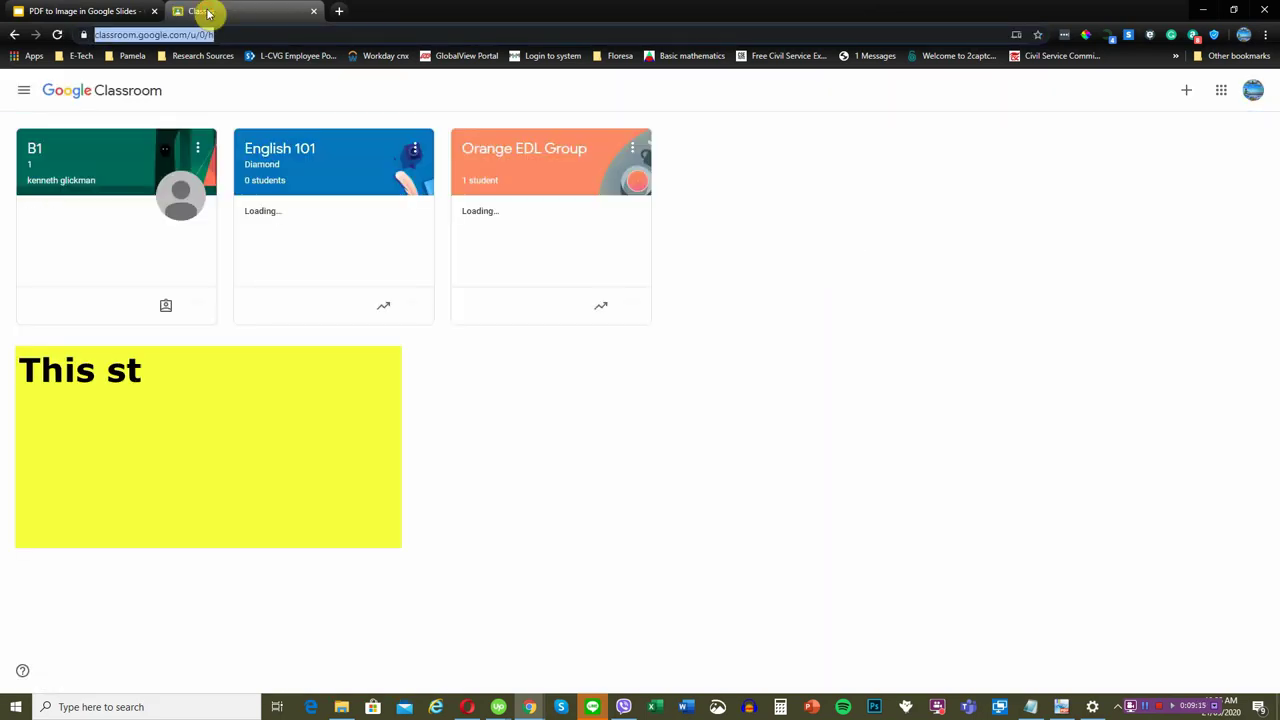
Start creating a new class and accept the notice about not using Classroom at a school with students.
{"action": "left_click", "coordinate": [1187, 92]}
{"action": "left_click", "coordinate": [1135, 143]}
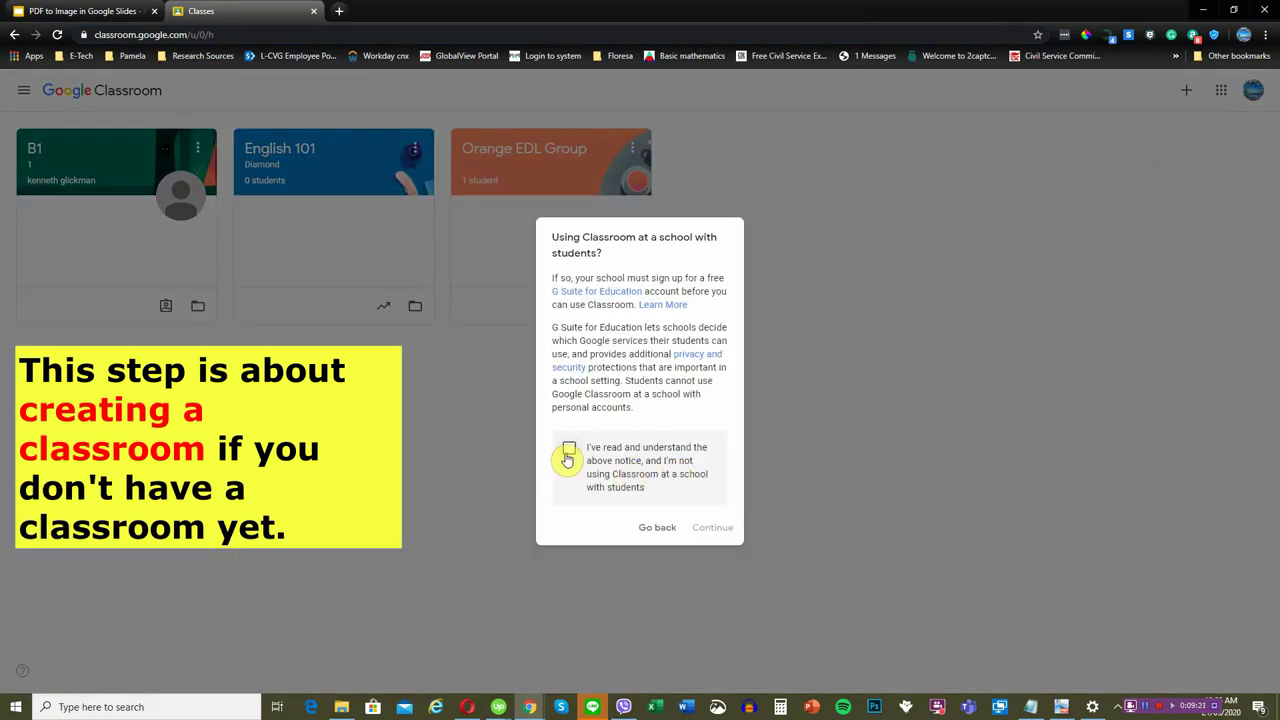
{"action": "left_click", "coordinate": [569, 449]}
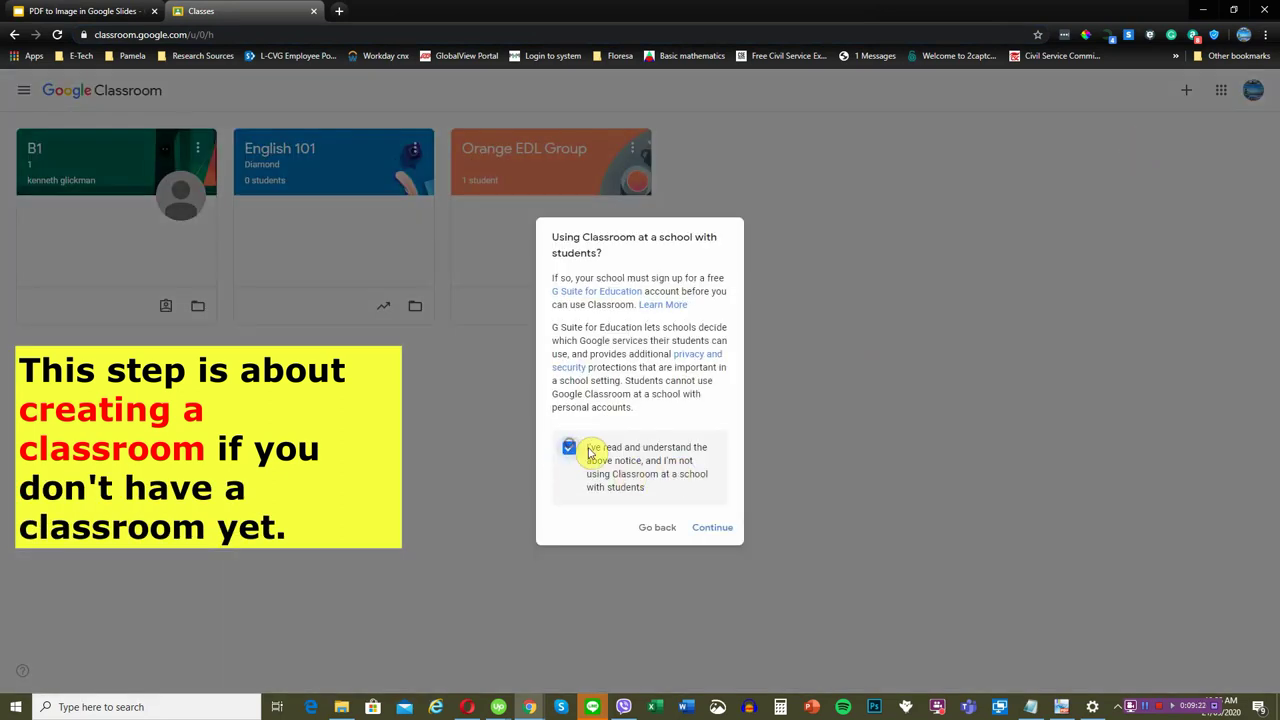
{"action": "left_click", "coordinate": [726, 535]}
Create the class "Google Classroom Tutorials" with section A, subject "Learn With Mommy Jen" and room A1.
{"action": "left_click", "coordinate": [504, 305]}
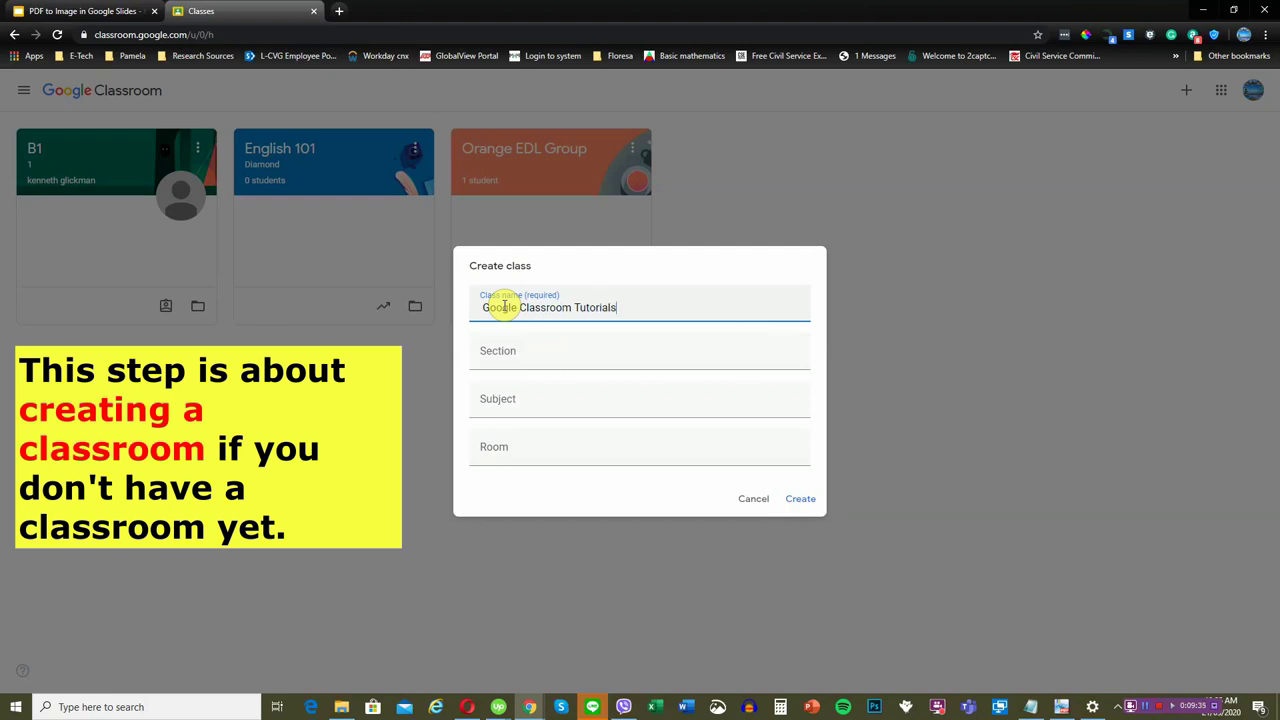
{"action": "left_click", "coordinate": [514, 360]}
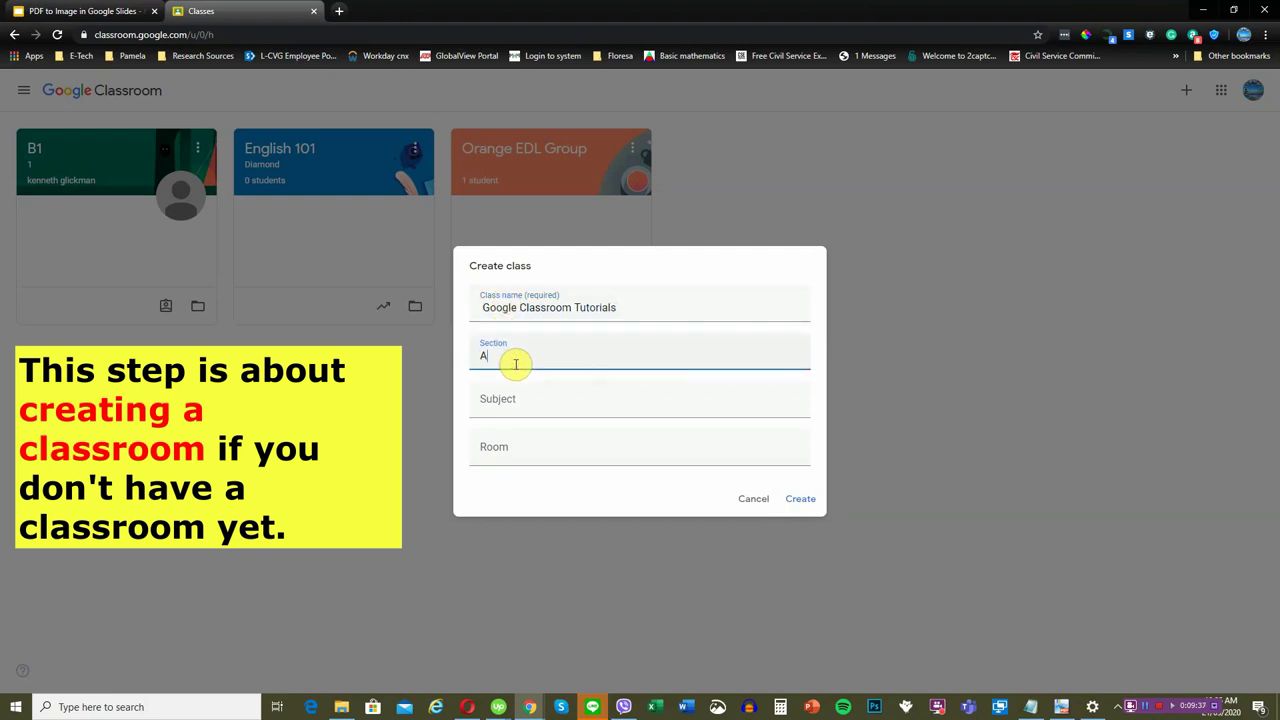
{"action": "left_click", "coordinate": [517, 406]}
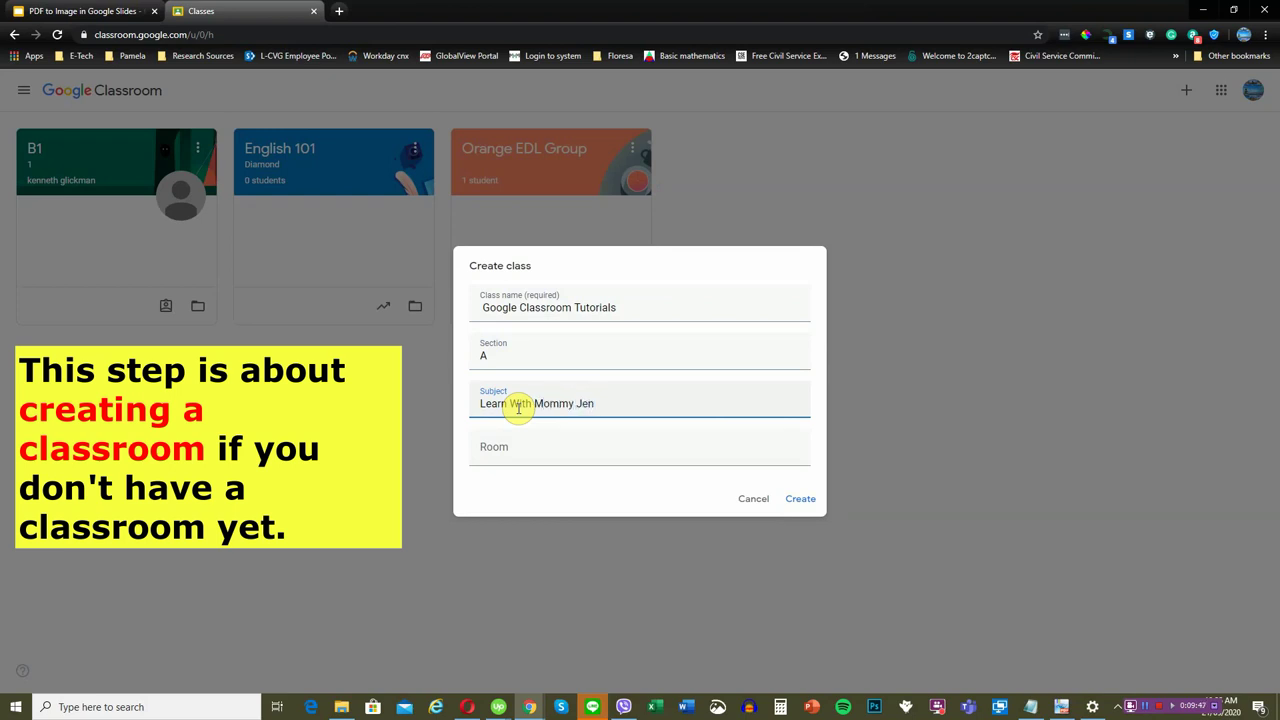
{"action": "left_click", "coordinate": [515, 446]}
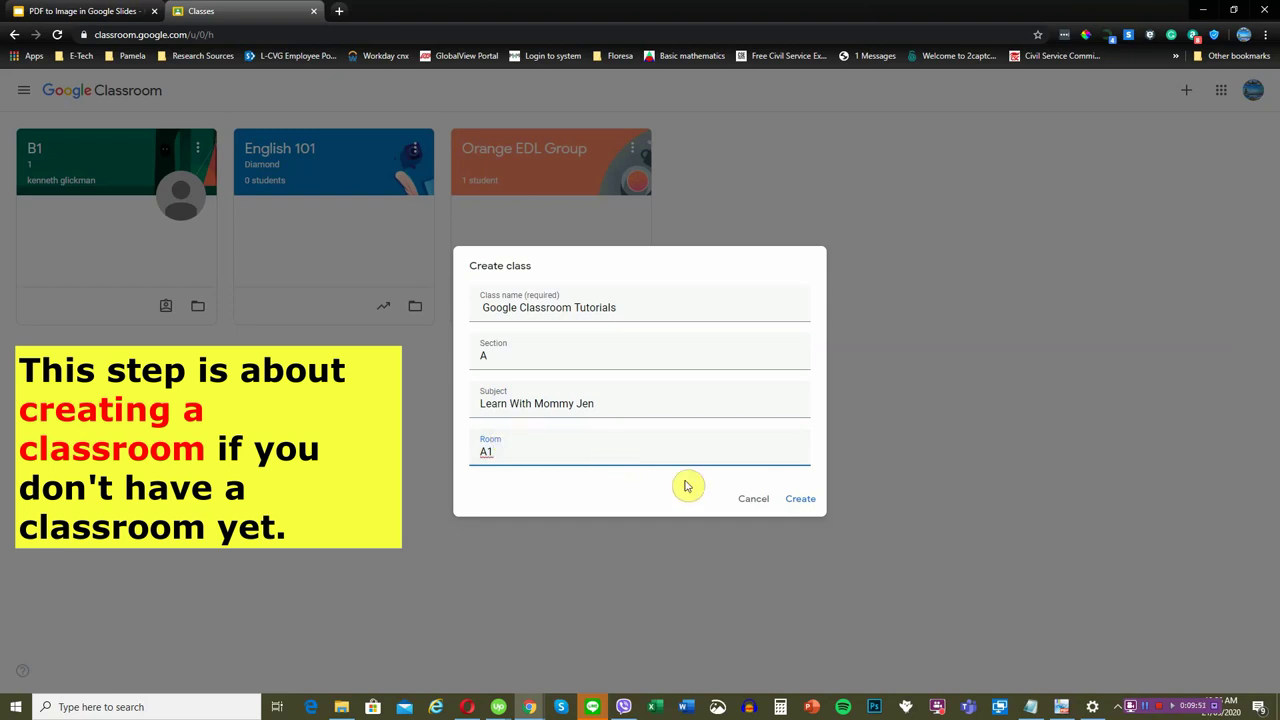
{"action": "left_click", "coordinate": [813, 503]}
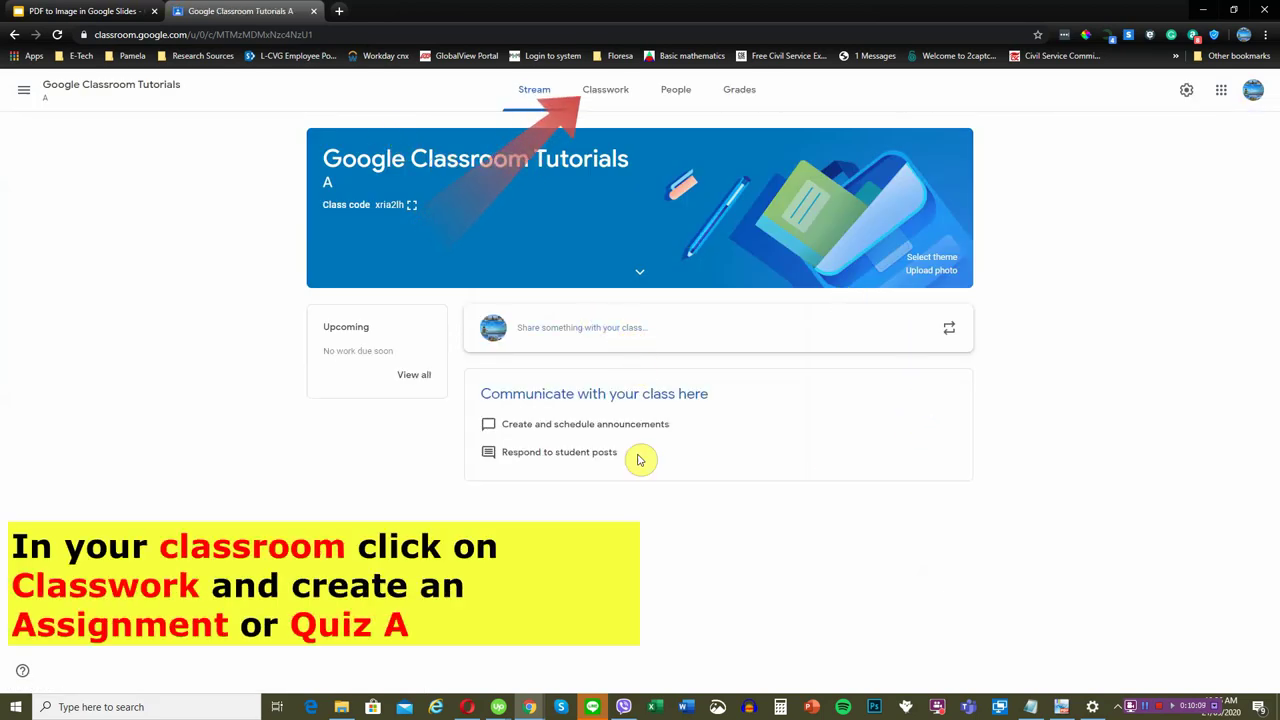
Create a classwork assignment titled "Feelings and Emotions" with the instructions "Type in your feelings and emotions based on the given situation.".
{"action": "left_click", "coordinate": [616, 97]}
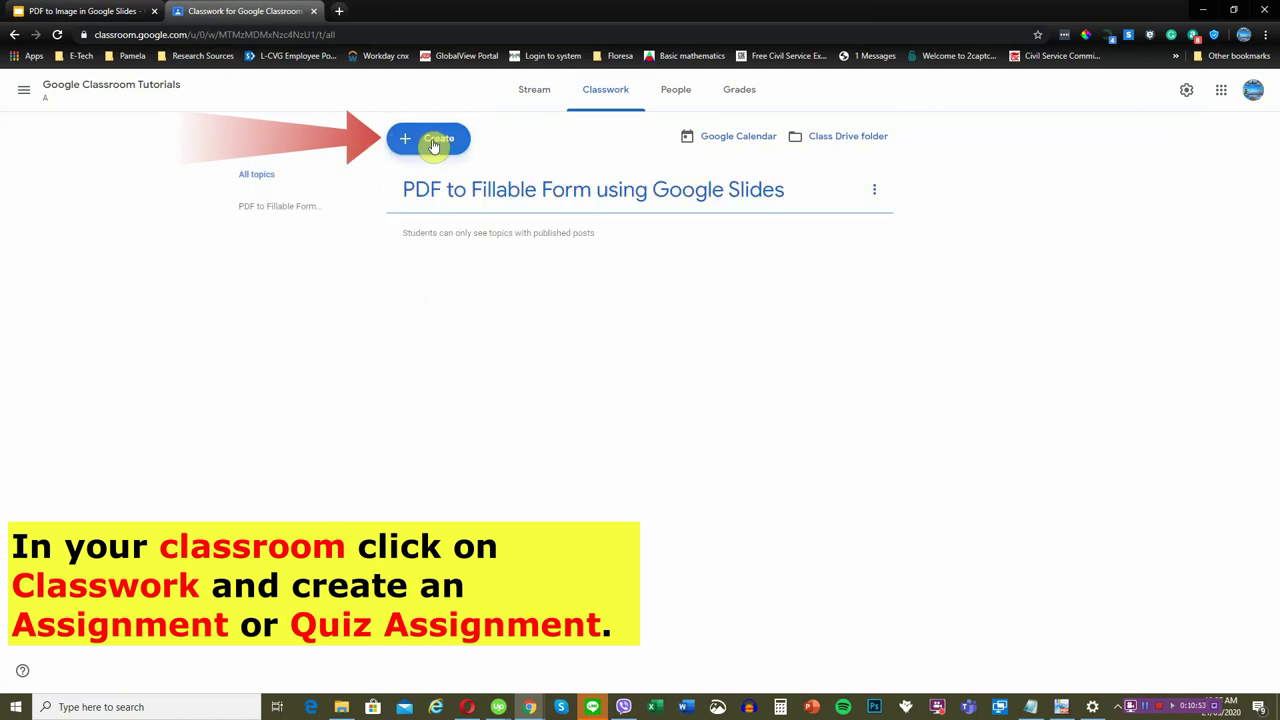
{"action": "left_click", "coordinate": [433, 146]}
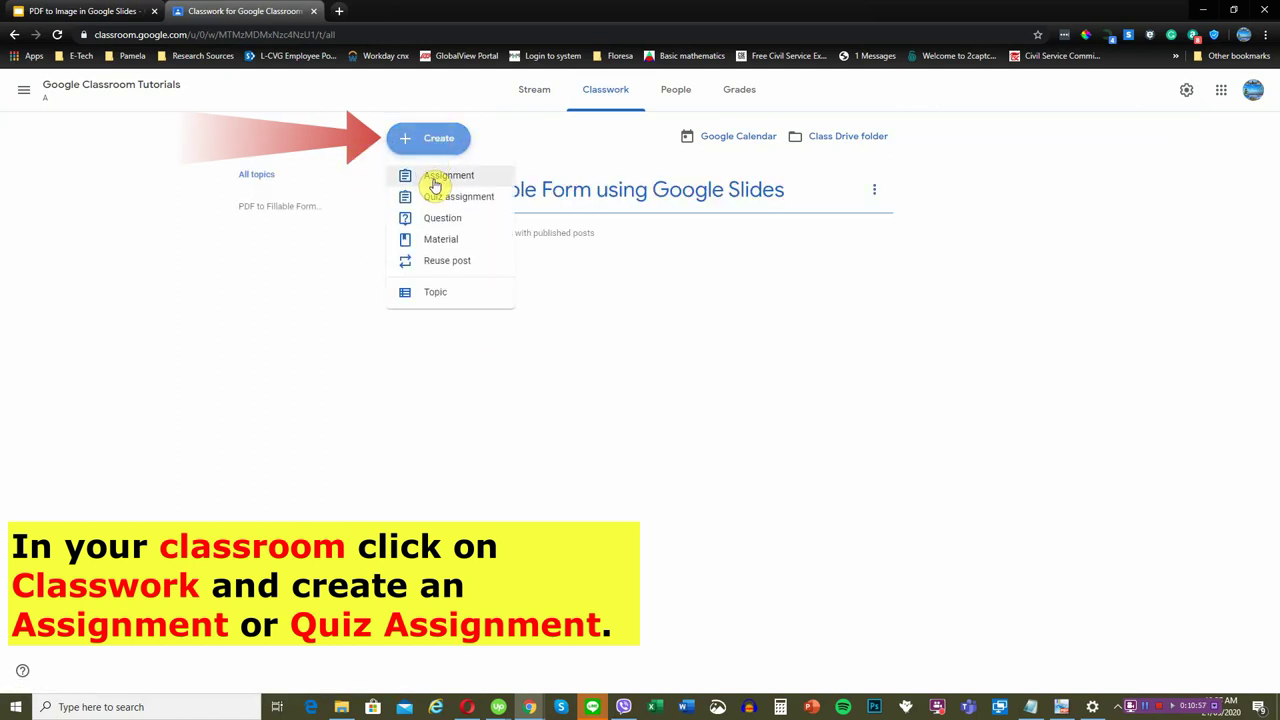
{"action": "left_click", "coordinate": [435, 180]}
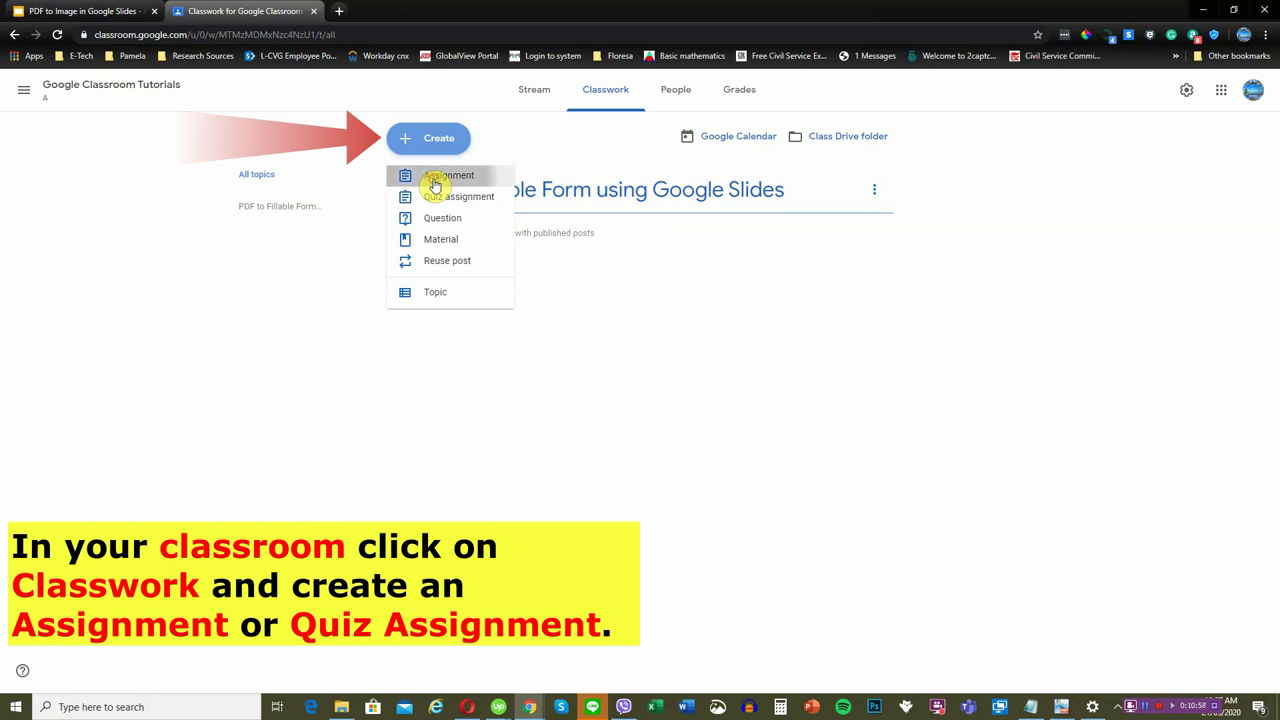
{"action": "type", "text": "F"}
{"action": "type", "text": "eeling"}
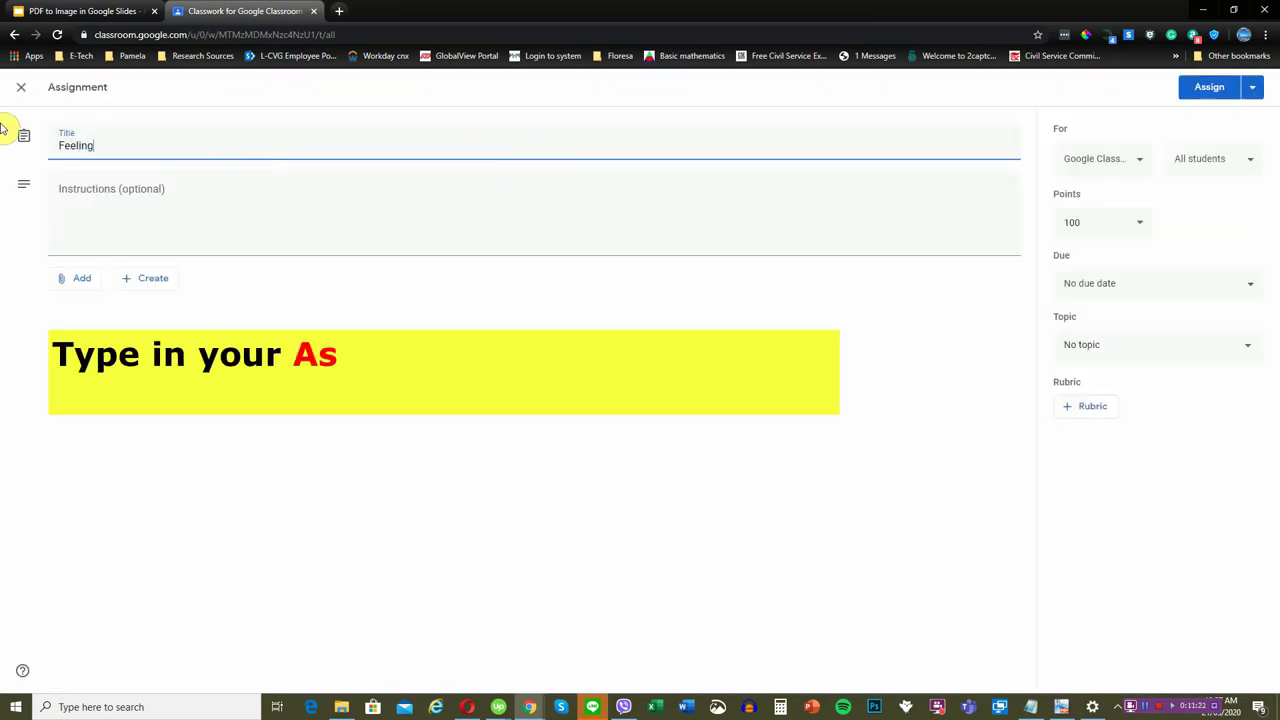
{"action": "type", "text": "s and Emotio"}
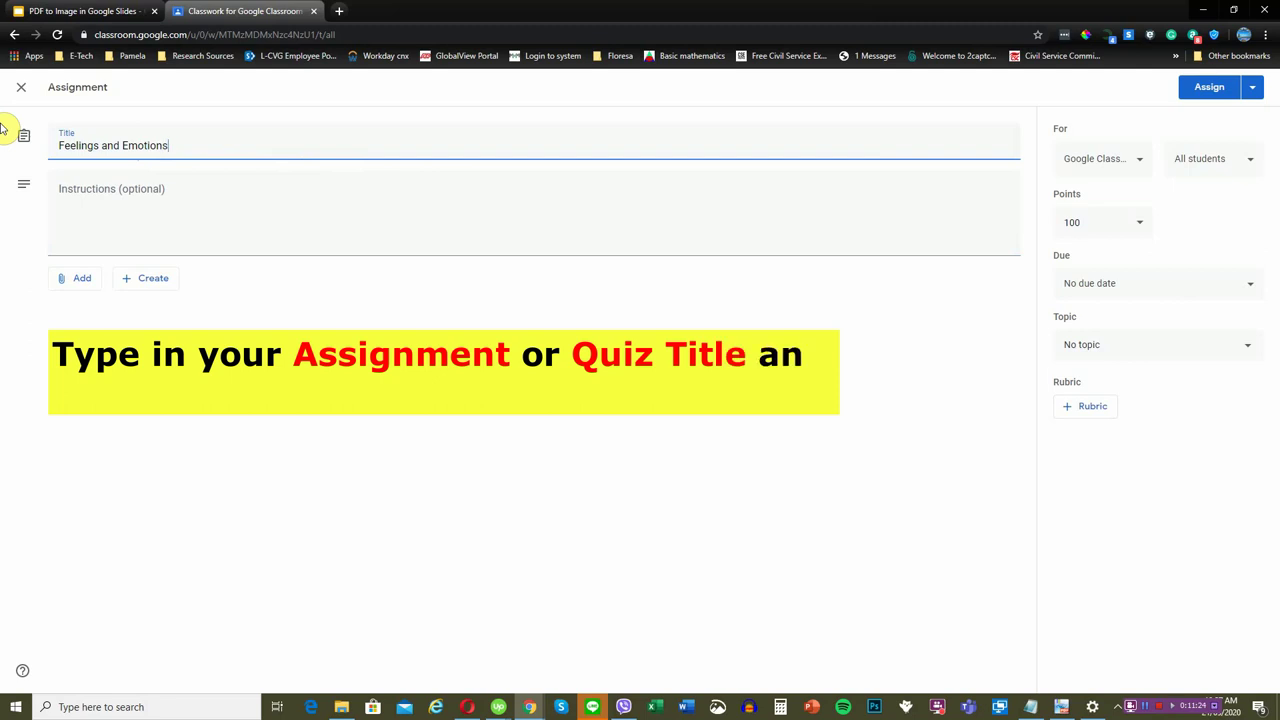
{"action": "type", "text": "ns"}
{"action": "left_click", "coordinate": [110, 220]}
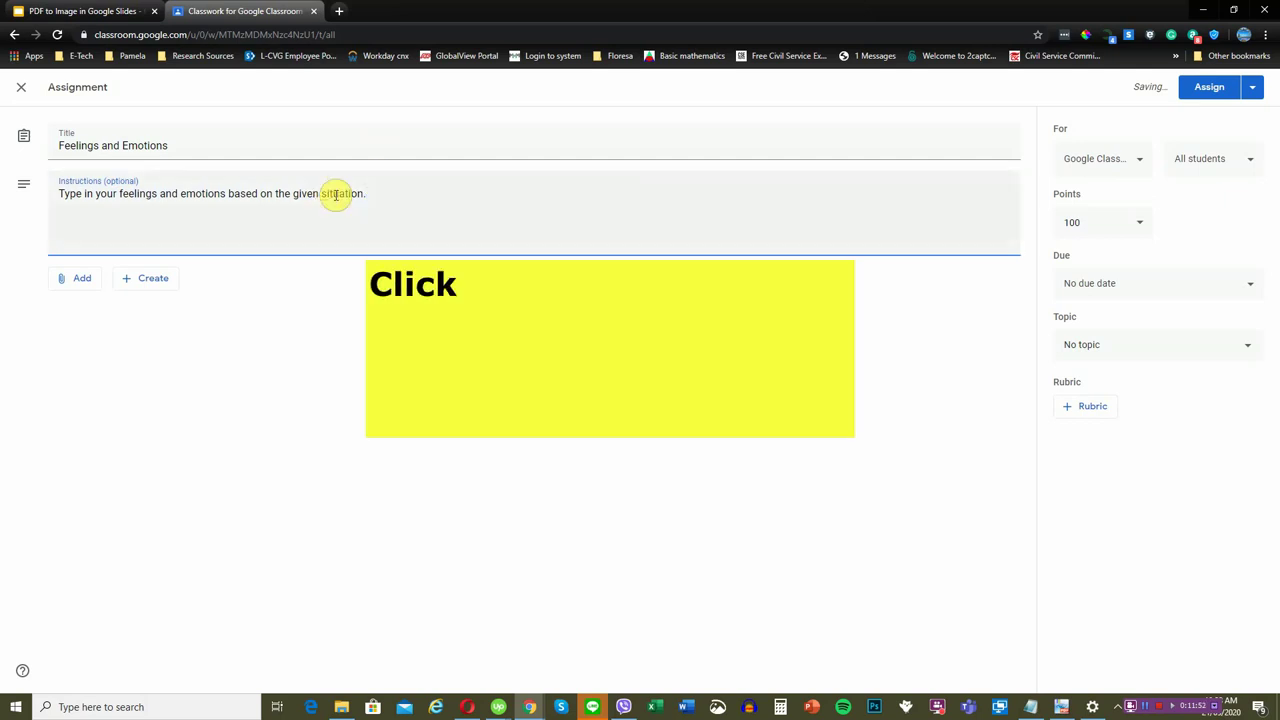
Attach the recent Drive file "PDF to Image in Google Slides" to the assignment and set it to "Make a copy for each student".
{"action": "left_click", "coordinate": [69, 282]}
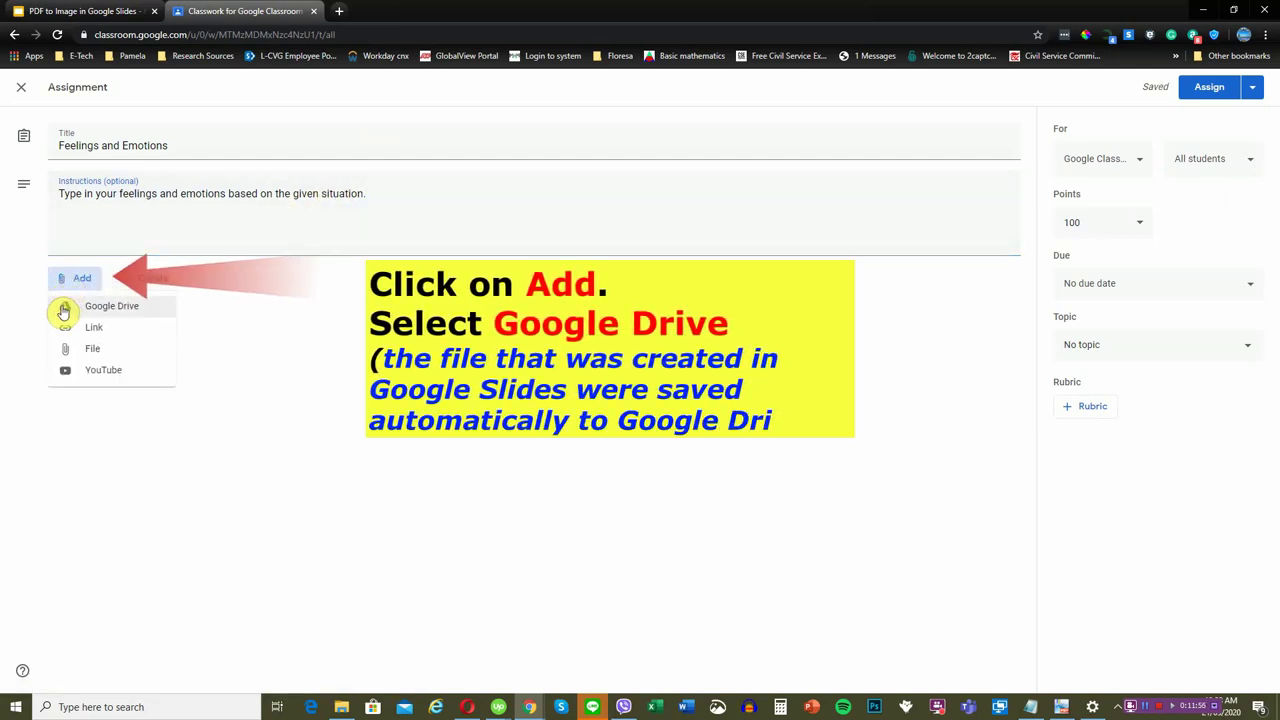
{"action": "left_click", "coordinate": [163, 312]}
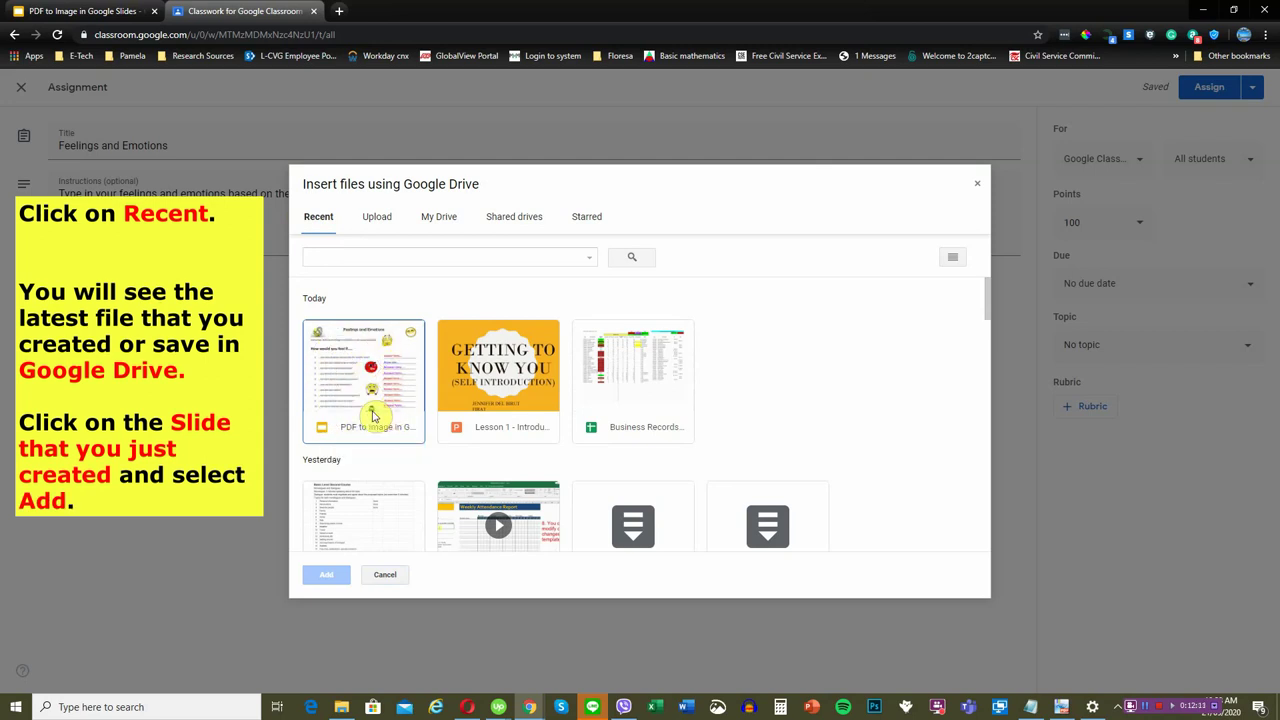
{"action": "left_click", "coordinate": [354, 366]}
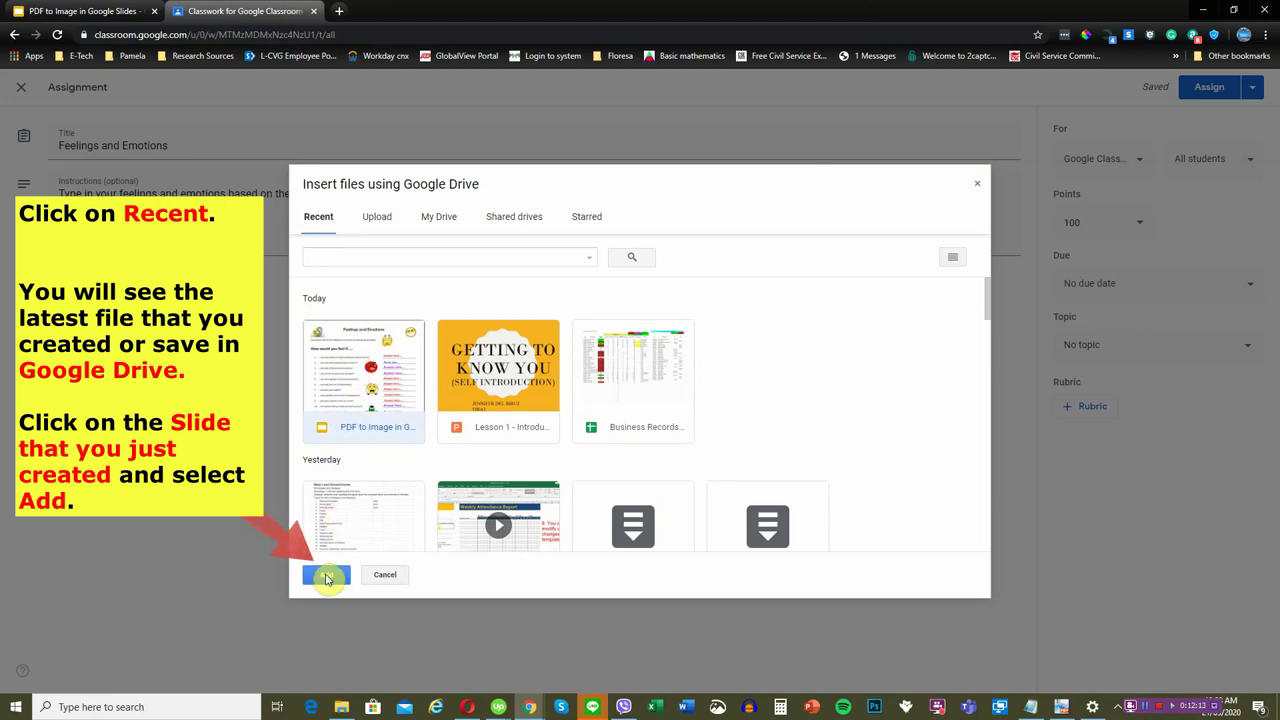
{"action": "left_click", "coordinate": [326, 580]}
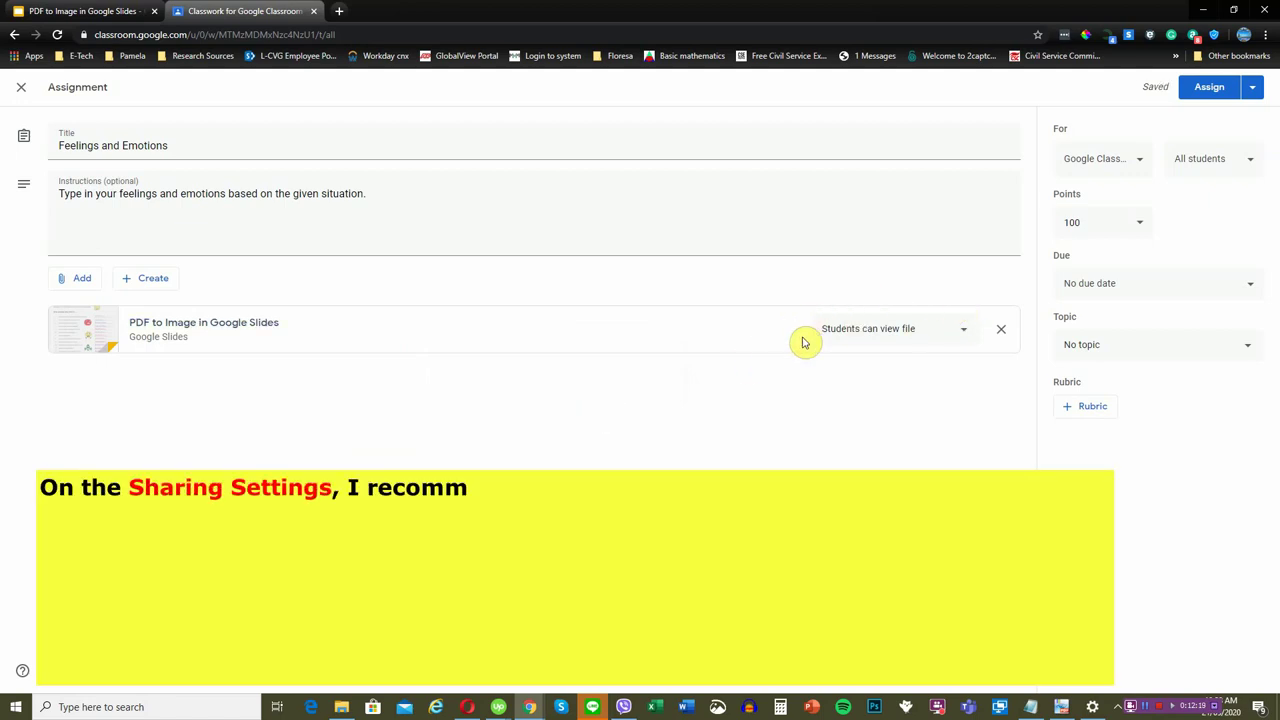
{"action": "left_click", "coordinate": [963, 330]}
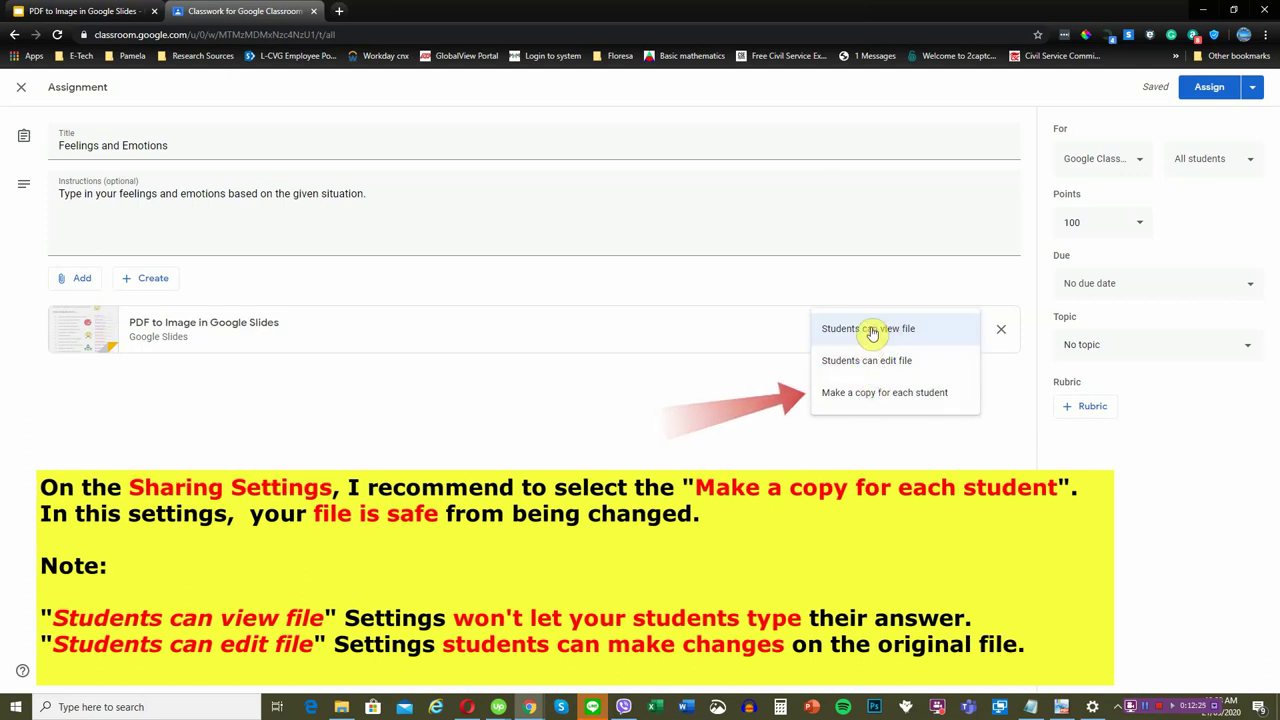
{"action": "left_click", "coordinate": [871, 399]}
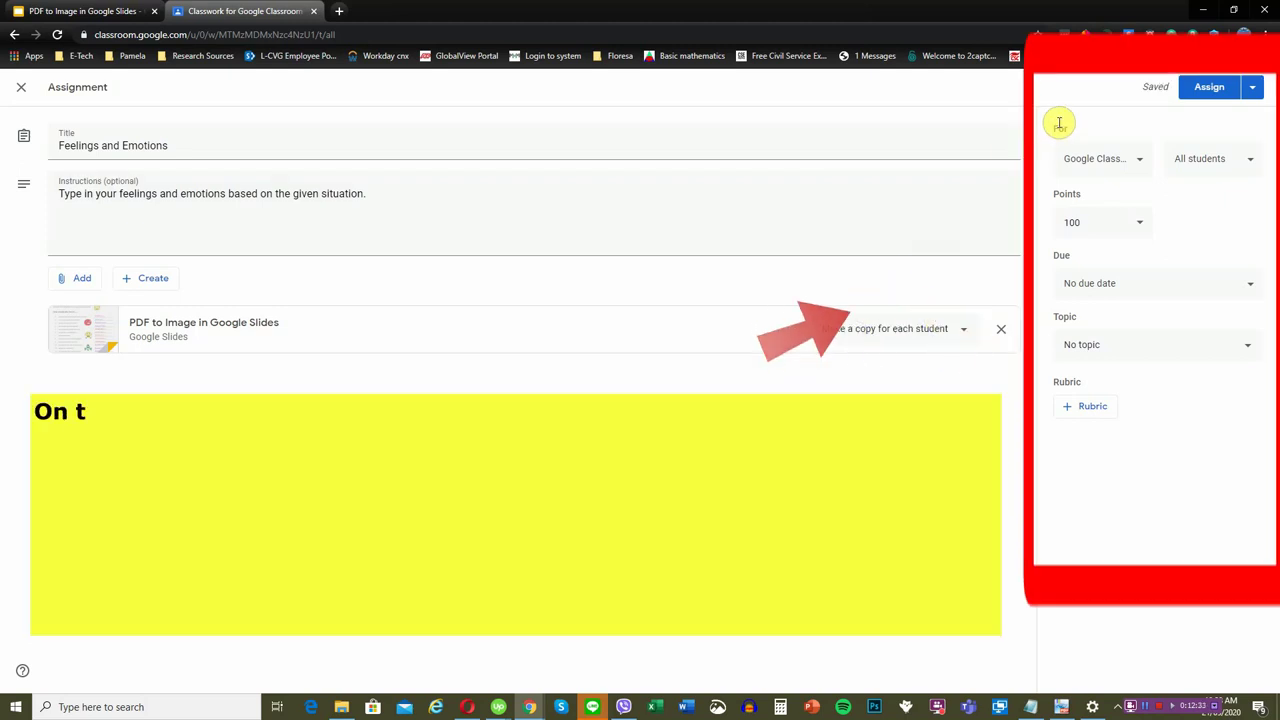
Try adding the English 101 and Orange EDL Group classes to the assignment's recipients, and deselect both again.
{"action": "left_click", "coordinate": [1132, 166]}
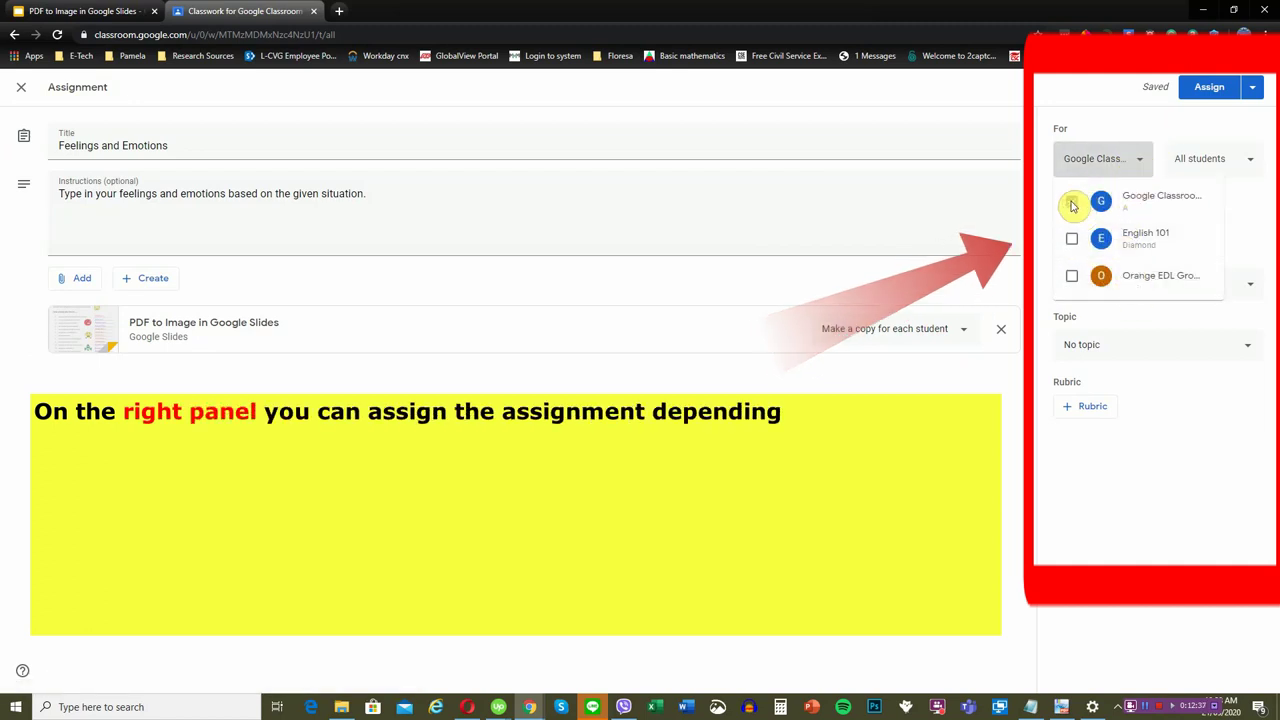
{"action": "left_click", "coordinate": [1071, 238]}
{"action": "left_click", "coordinate": [1071, 276]}
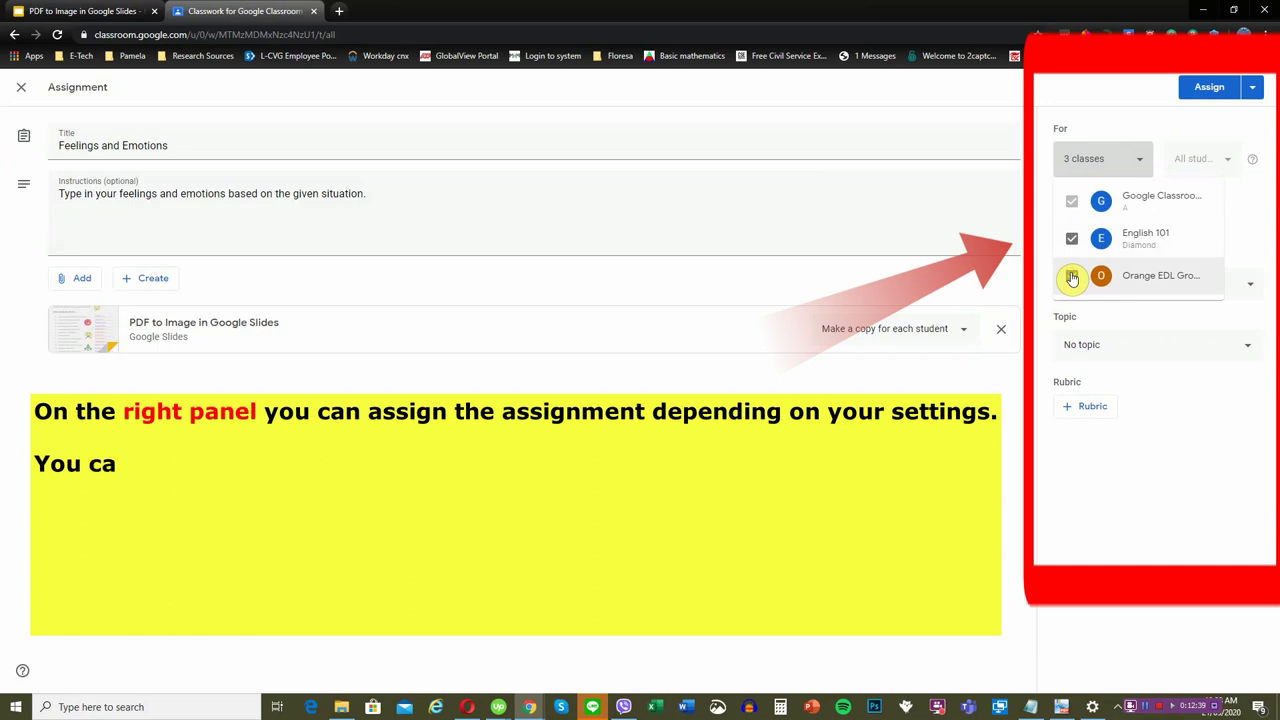
{"action": "left_click", "coordinate": [1071, 276]}
{"action": "left_click", "coordinate": [1071, 238]}
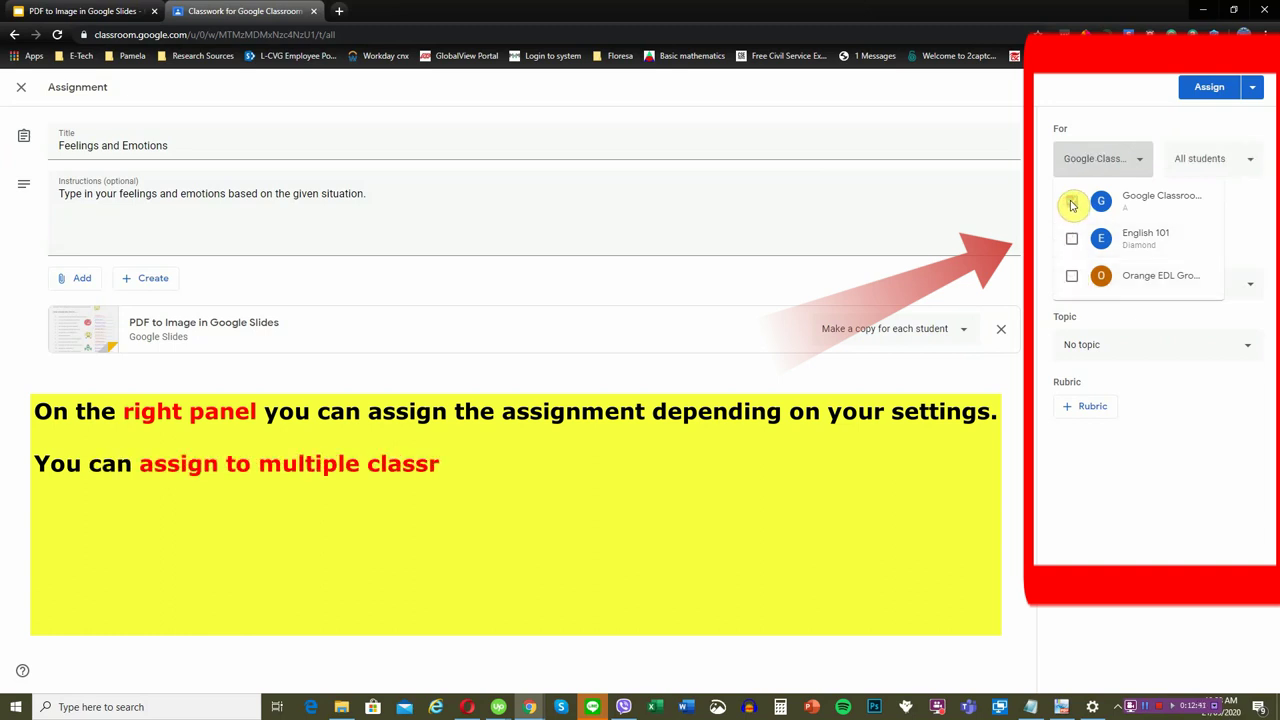
{"action": "left_click", "coordinate": [1255, 160]}
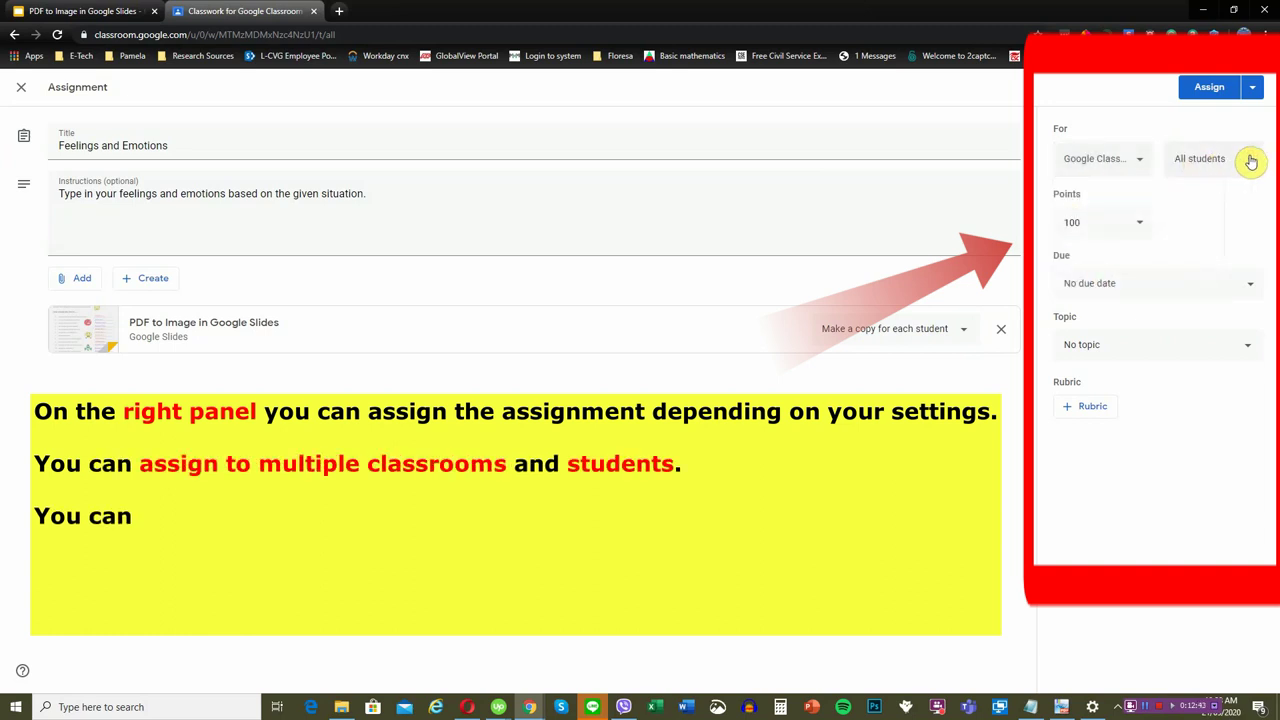
{"action": "left_click", "coordinate": [1250, 168]}
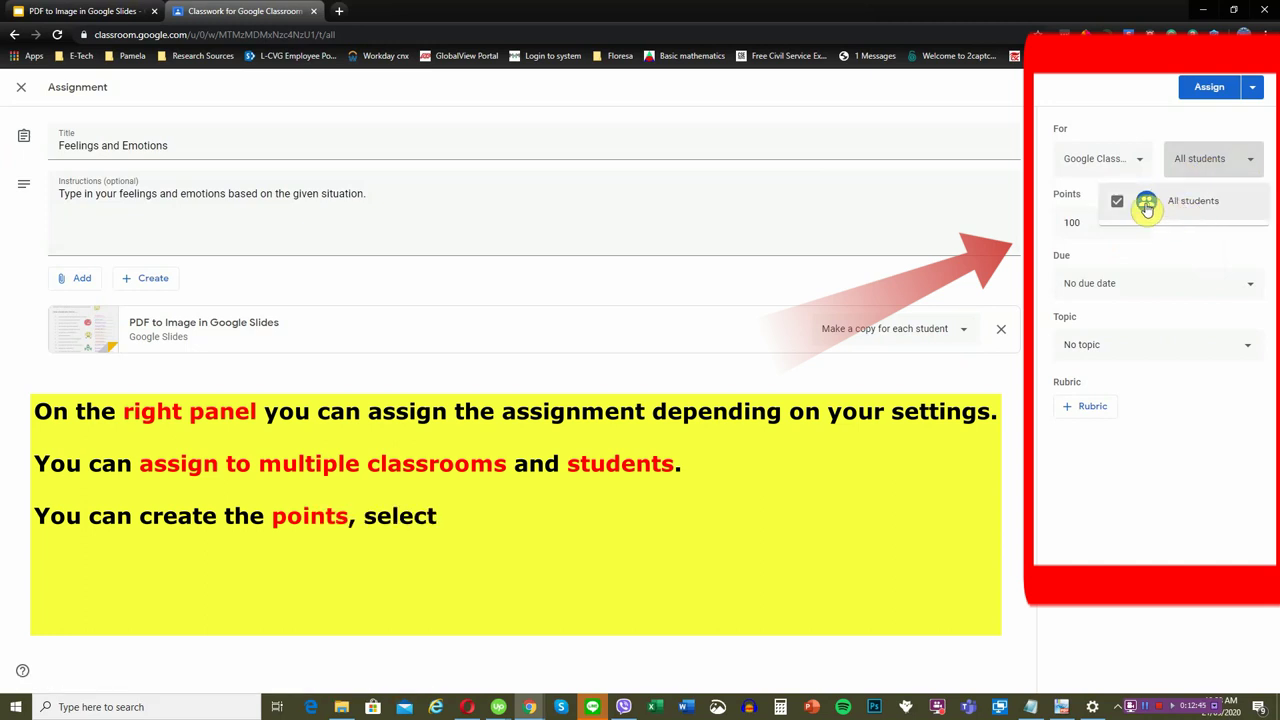
{"action": "left_click", "coordinate": [1248, 160]}
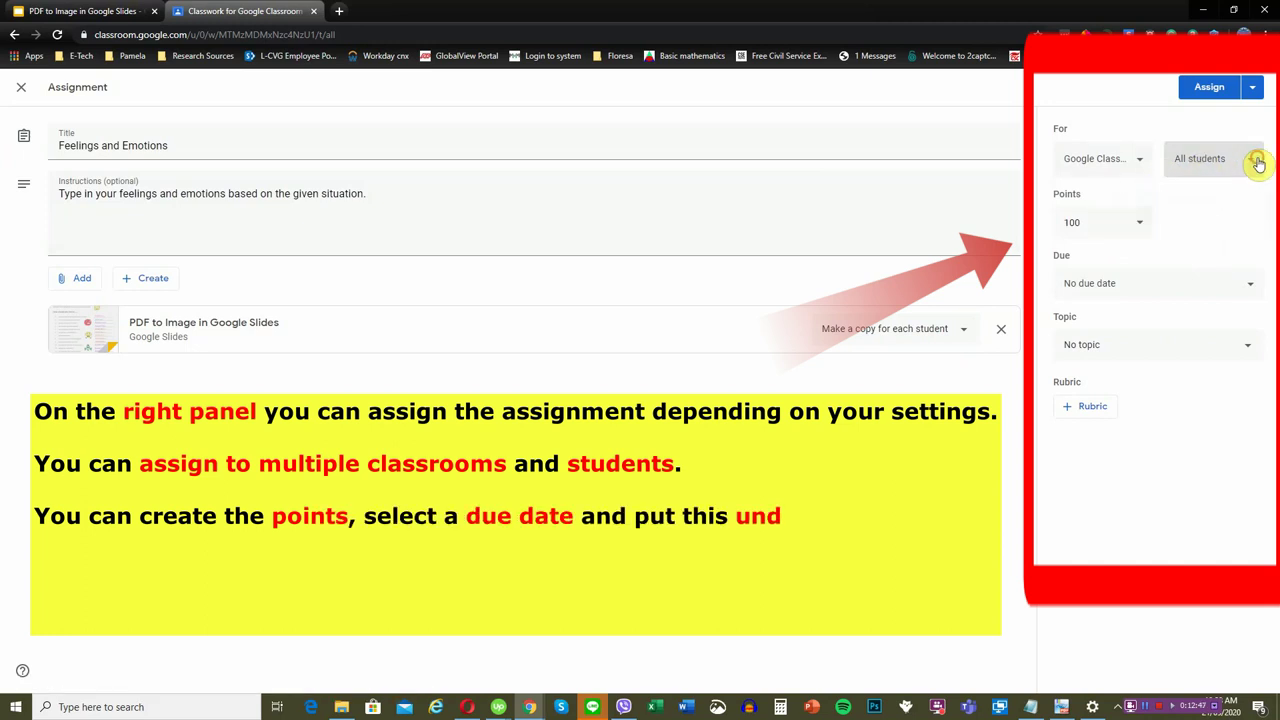
Set the assignment's points to 100.
{"action": "left_click", "coordinate": [1139, 229]}
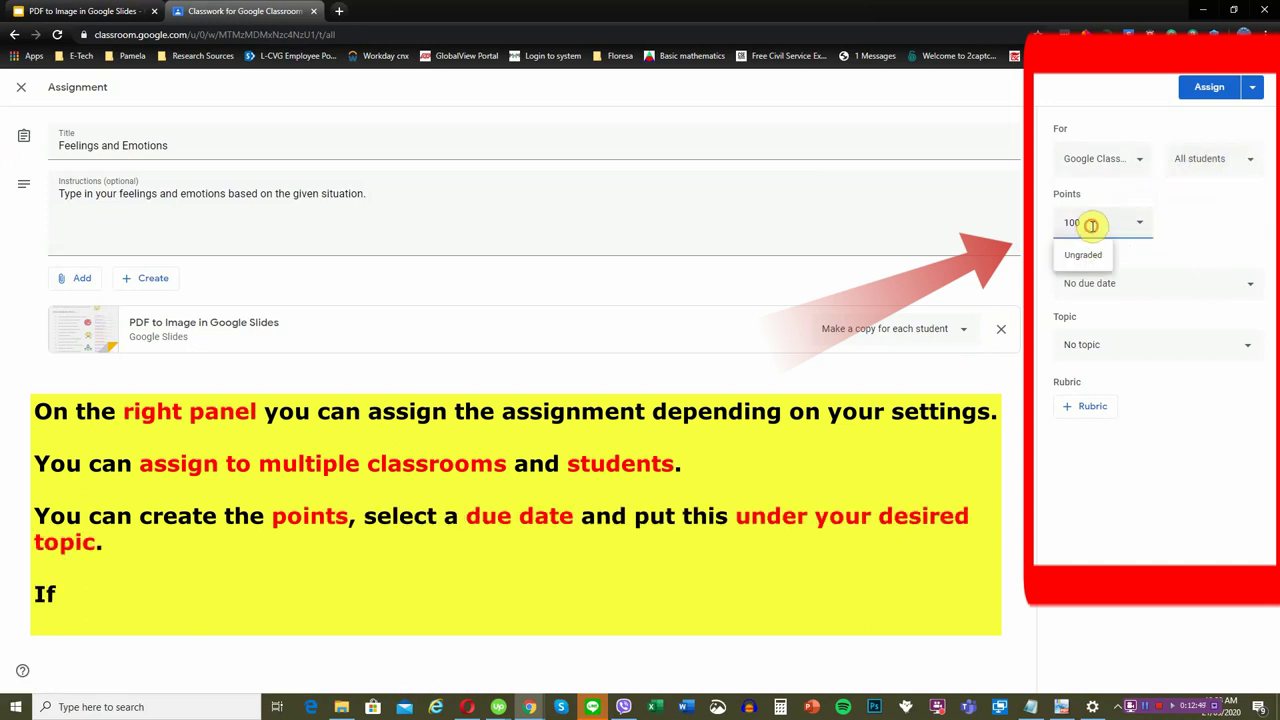
{"action": "left_click_drag", "start_coordinate": [1091, 224], "coordinate": [1034, 229]}
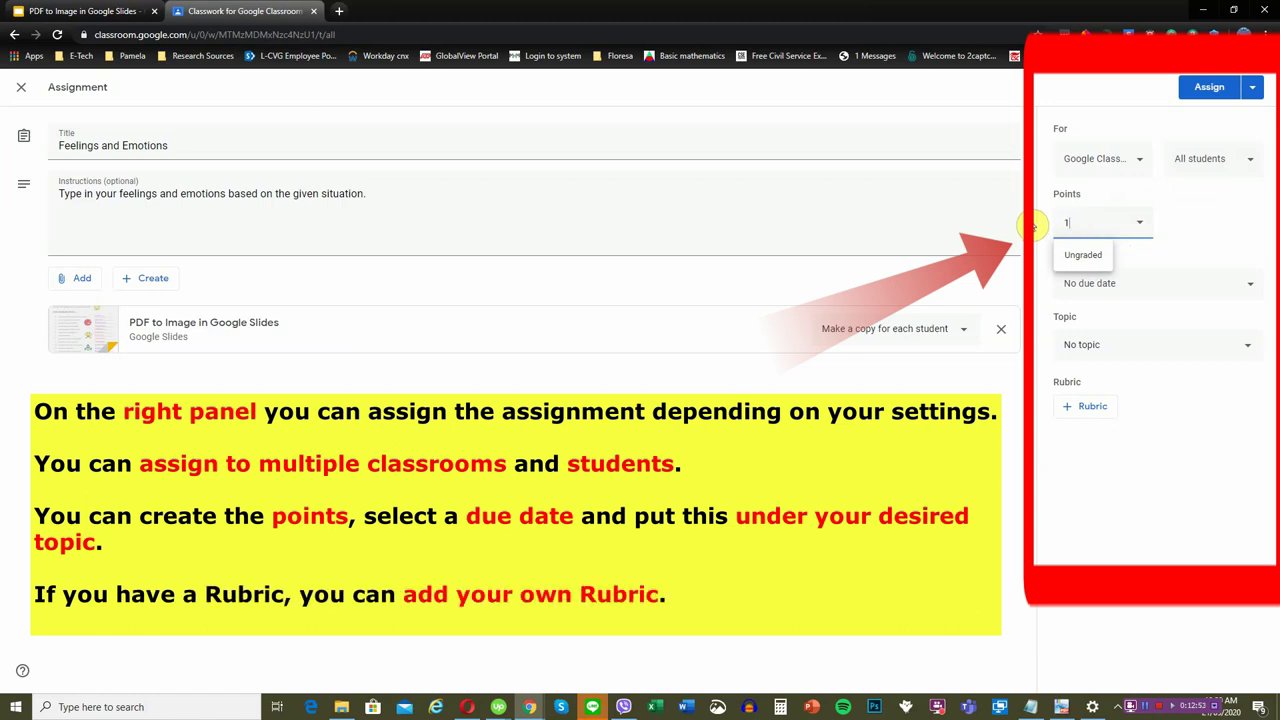
Try a due date of May 23, 2020 for the assignment, and clear the date again.
{"action": "left_click", "coordinate": [1237, 287]}
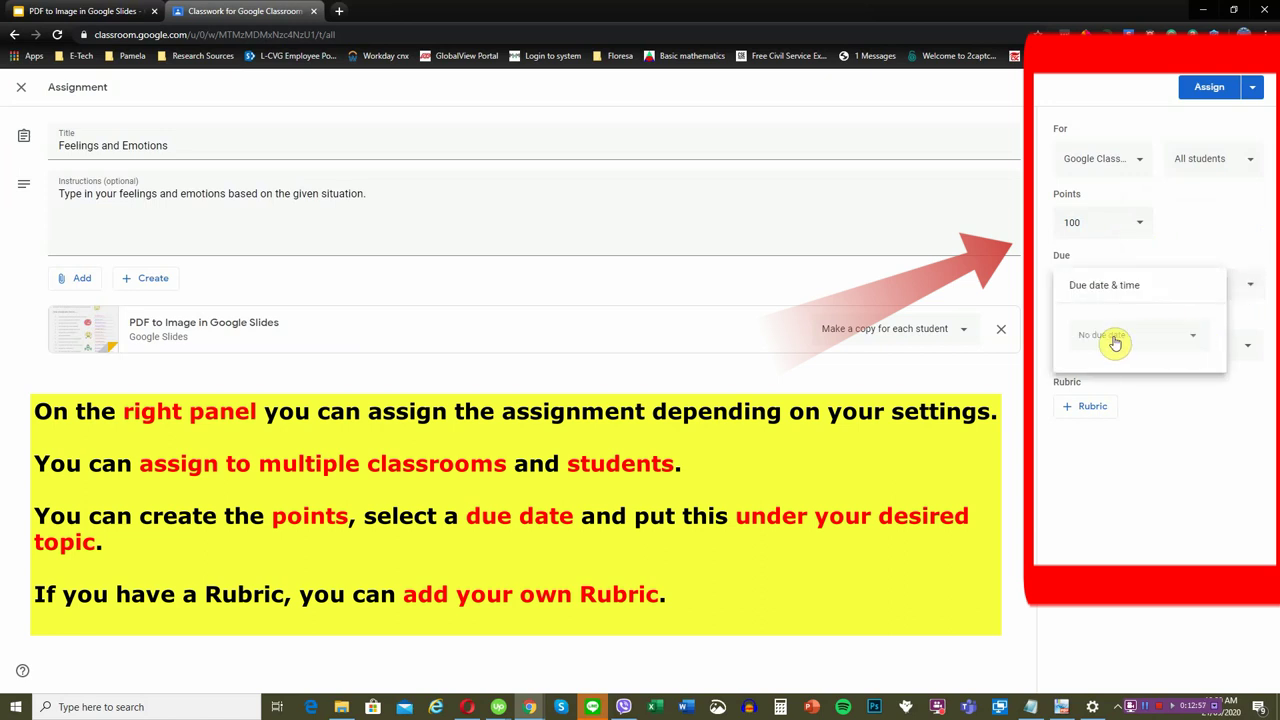
{"action": "left_click", "coordinate": [1192, 339]}
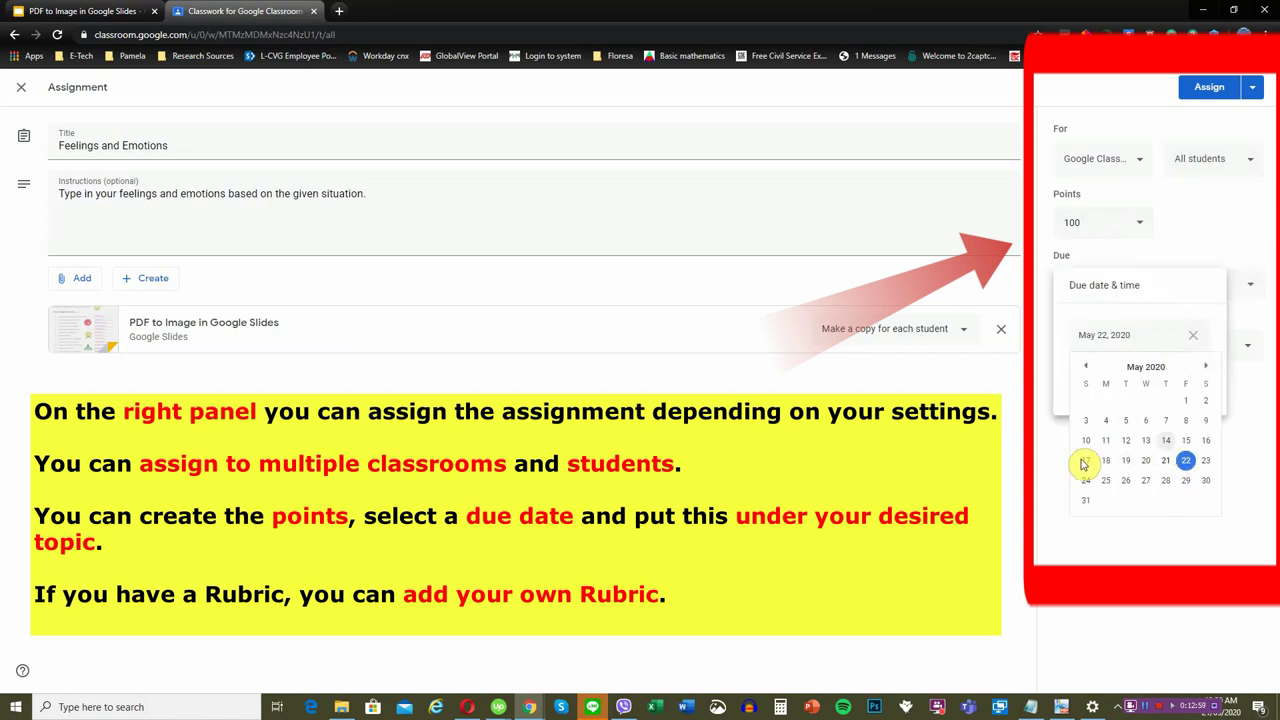
{"action": "left_click", "coordinate": [1200, 463]}
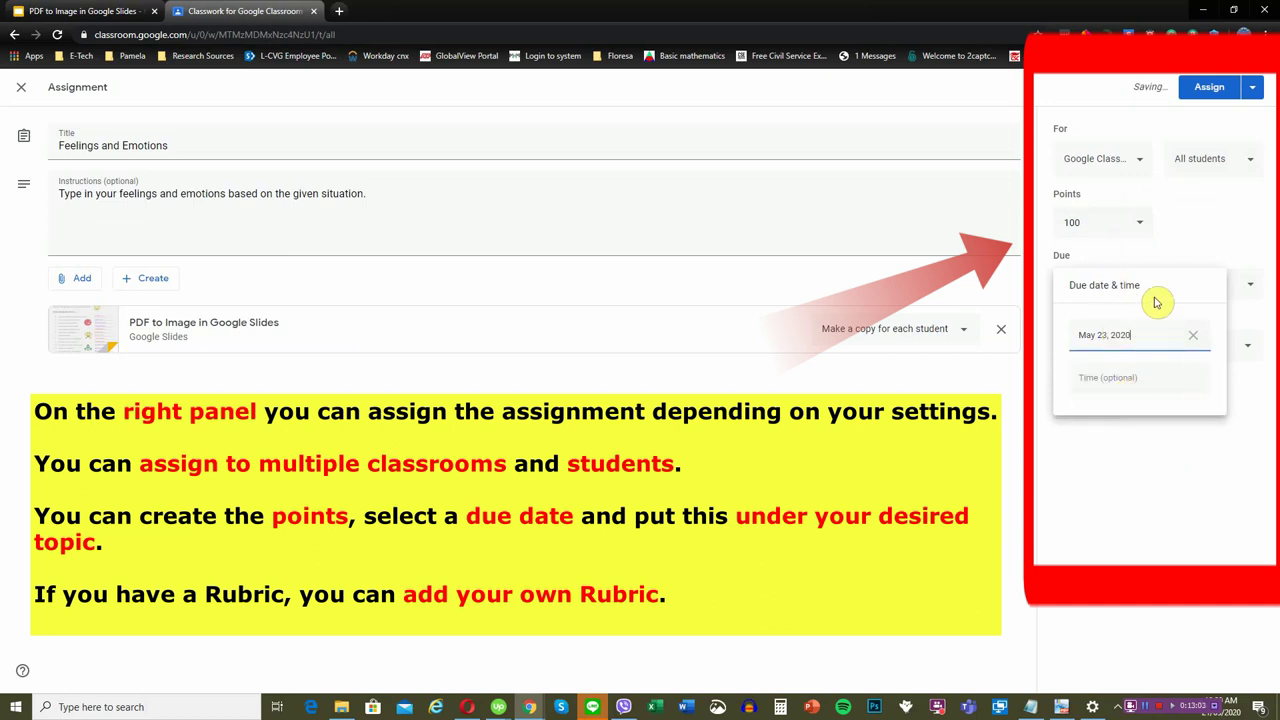
{"action": "left_click", "coordinate": [1244, 286]}
{"action": "left_click", "coordinate": [1246, 287]}
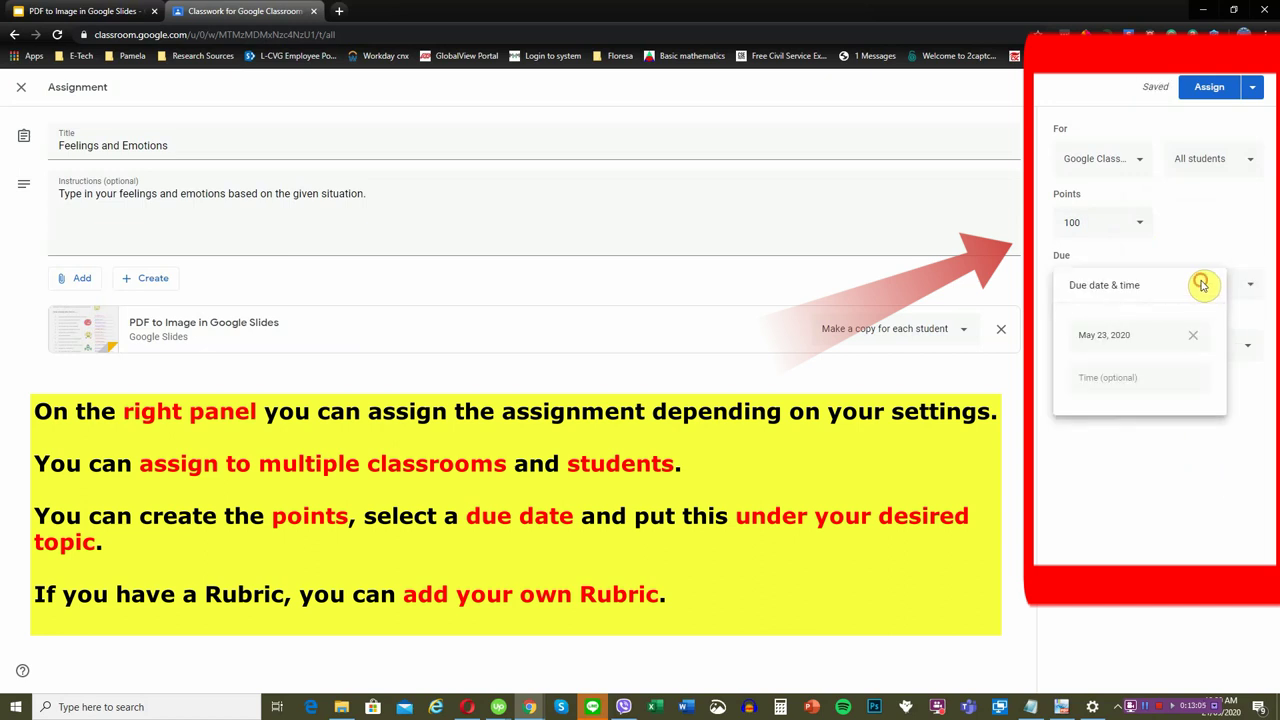
{"action": "left_click", "coordinate": [1197, 342]}
{"action": "left_click", "coordinate": [1186, 406]}
File the assignment under the topic "PDF to Fillable Form using Google Slides" and view the options for adding a rubric.
{"action": "left_click", "coordinate": [1249, 348]}
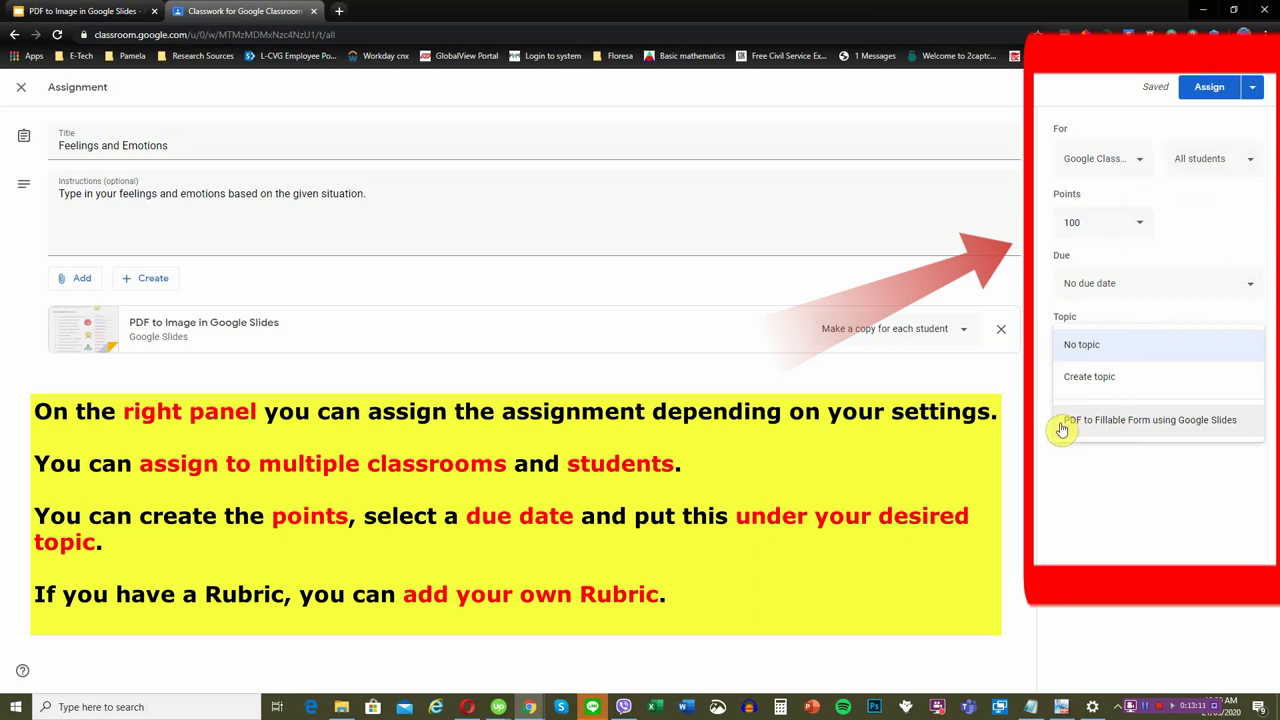
{"action": "left_click", "coordinate": [1207, 428]}
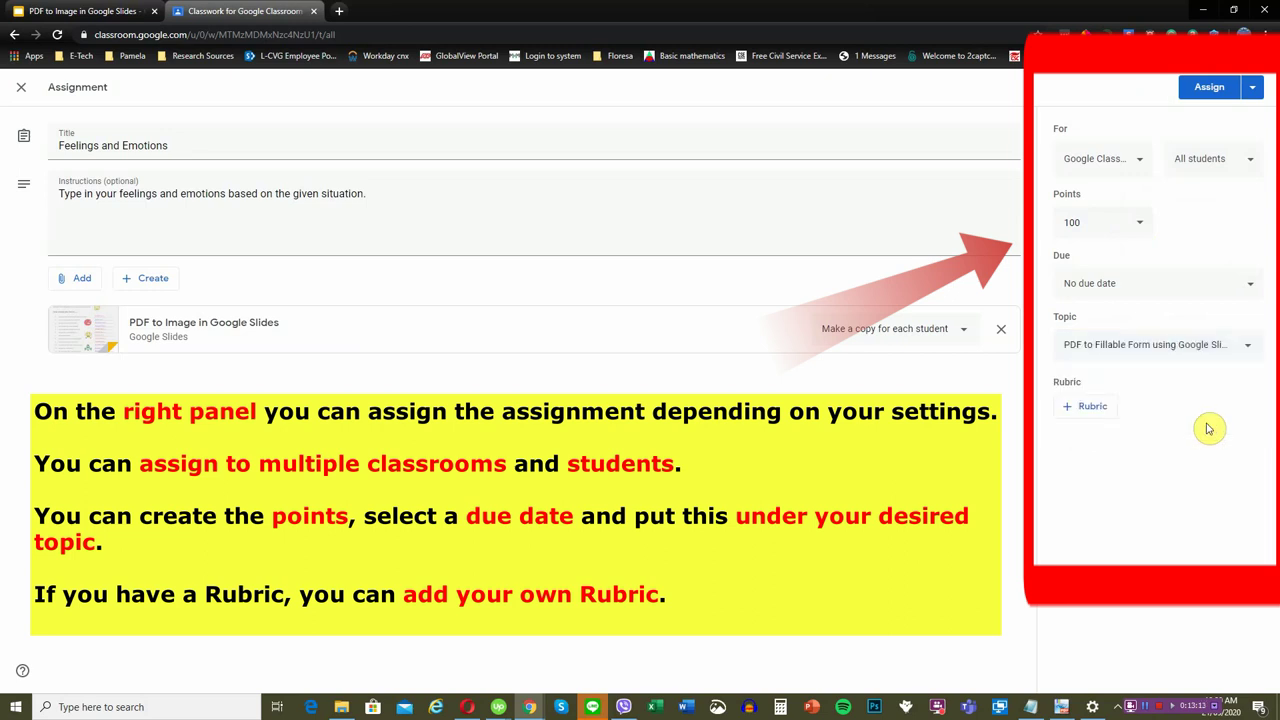
{"action": "left_click", "coordinate": [1066, 405]}
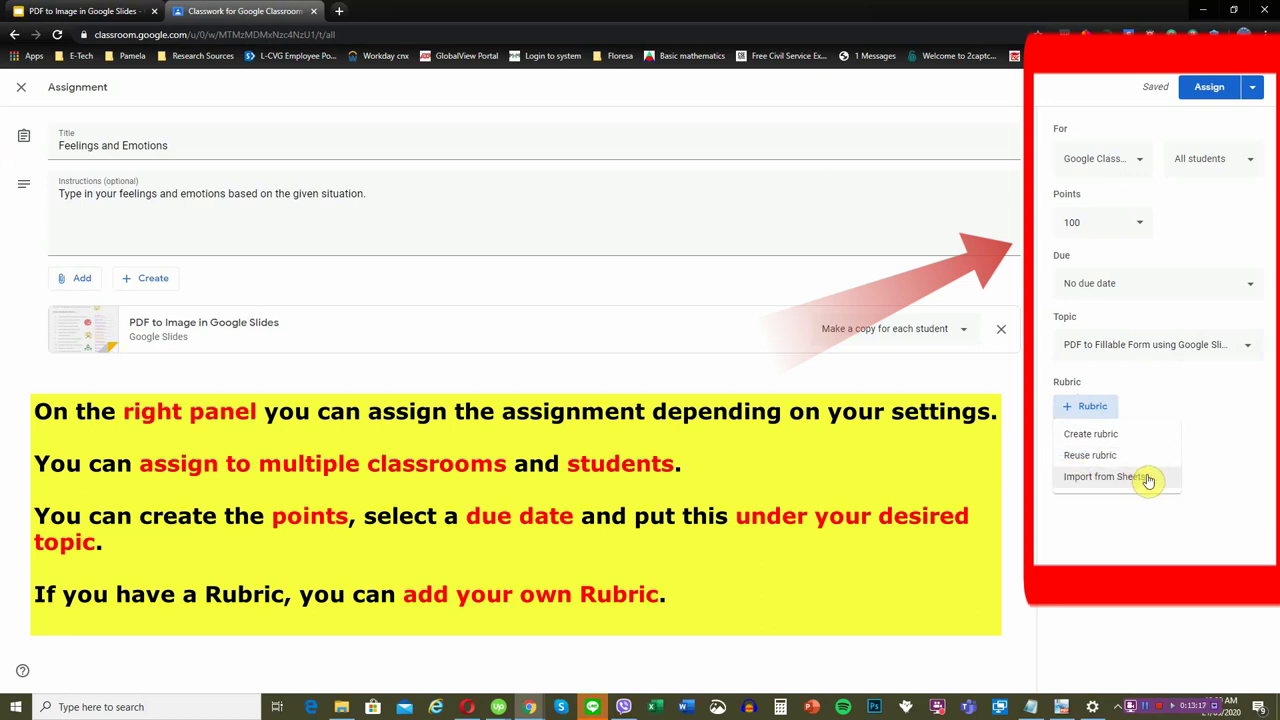
{"action": "left_click", "coordinate": [1165, 395]}
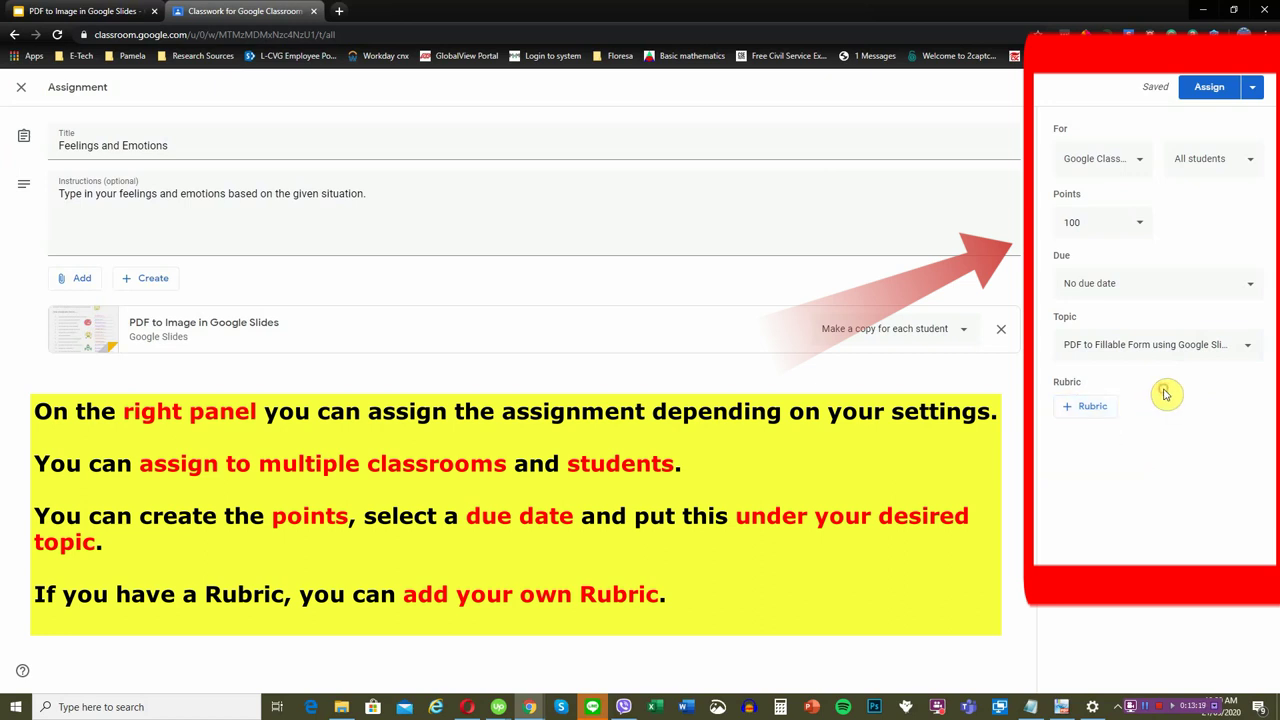
Publish the "Feelings and Emotions" assignment right away and open its attached "PDF to Image in Google Slides" file from the classwork list.
{"action": "left_click", "coordinate": [1248, 92]}
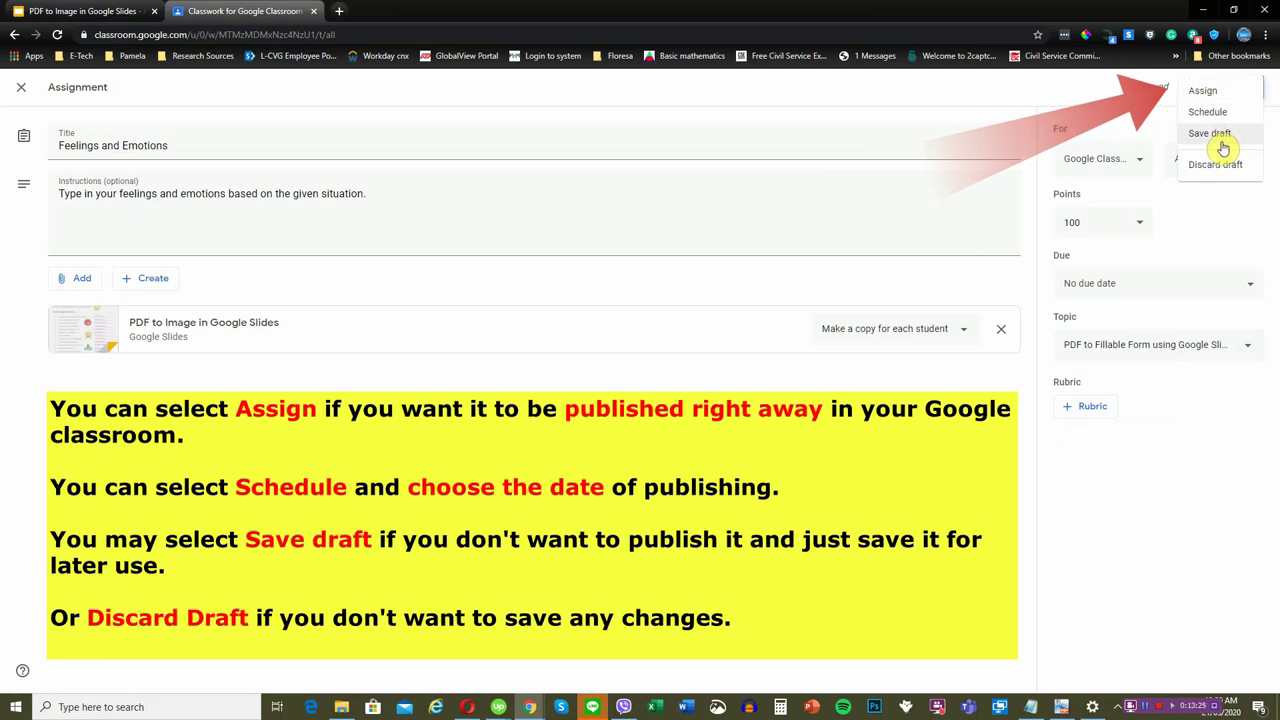
{"action": "left_click", "coordinate": [1201, 95]}
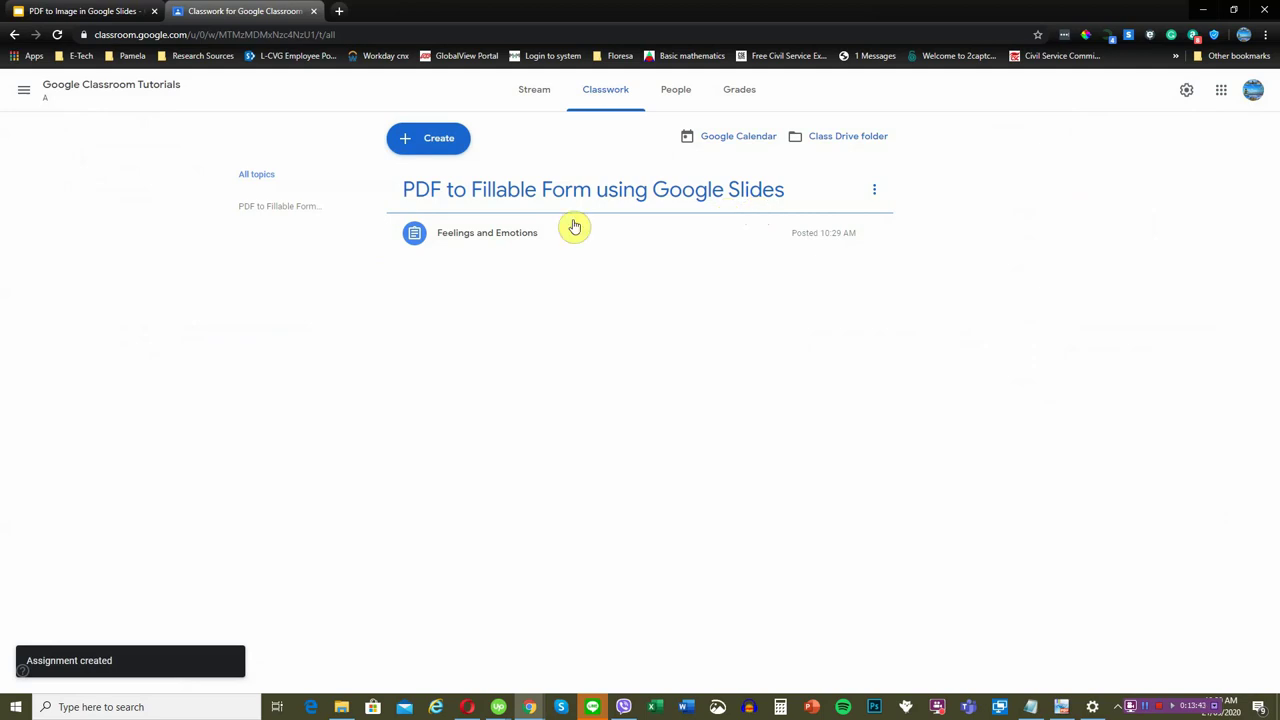
{"action": "left_click", "coordinate": [508, 240]}
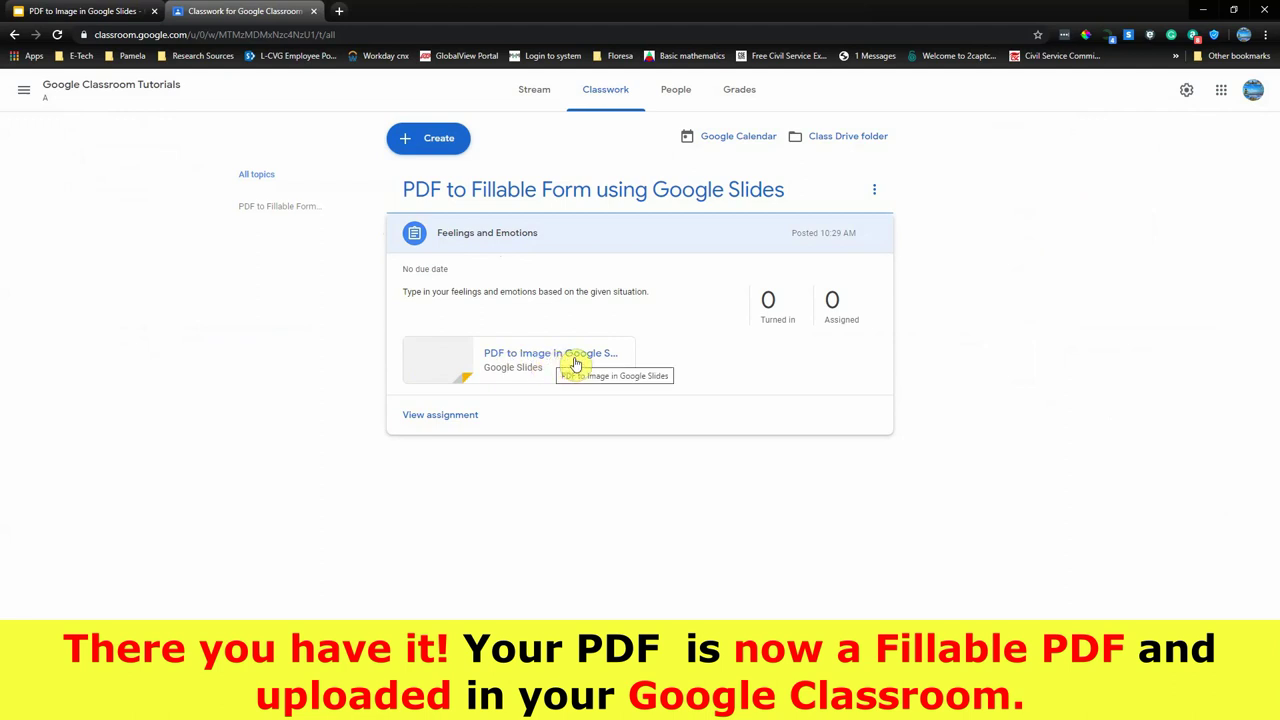
{"action": "left_click", "coordinate": [575, 364]}
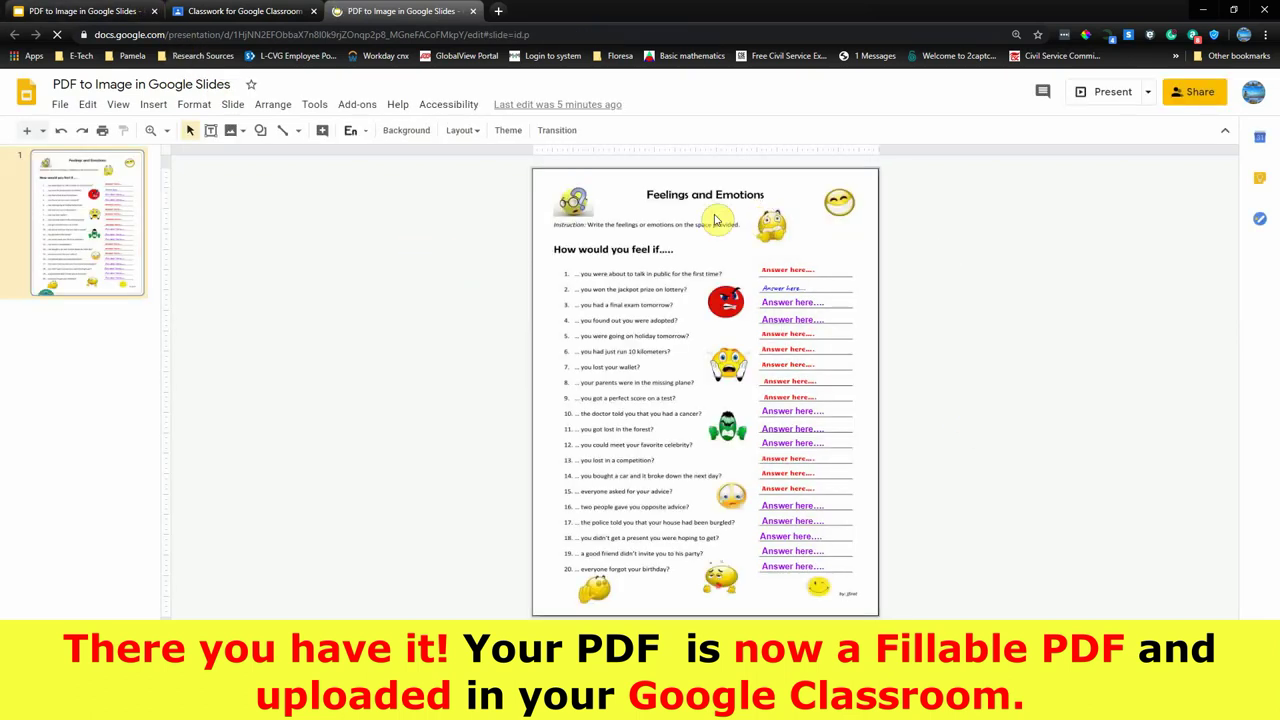
Replace the answer placeholder of worksheet item 1, about talking in public for the first time, with "Nervous".
{"action": "left_click", "coordinate": [806, 270]}
{"action": "left_click", "coordinate": [166, 130]}
{"action": "left_click", "coordinate": [271, 262]}
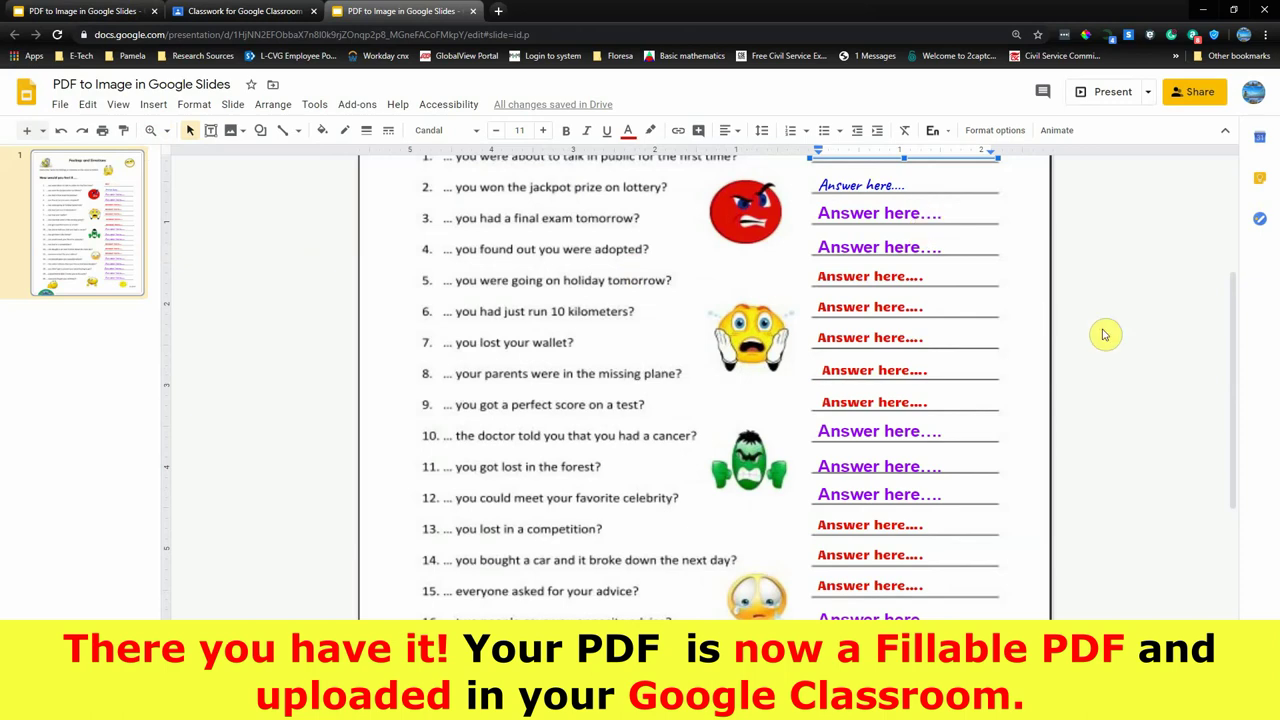
{"action": "left_click_drag", "start_coordinate": [1234, 371], "coordinate": [1234, 257]}
{"action": "type", "text": "Nervous"}
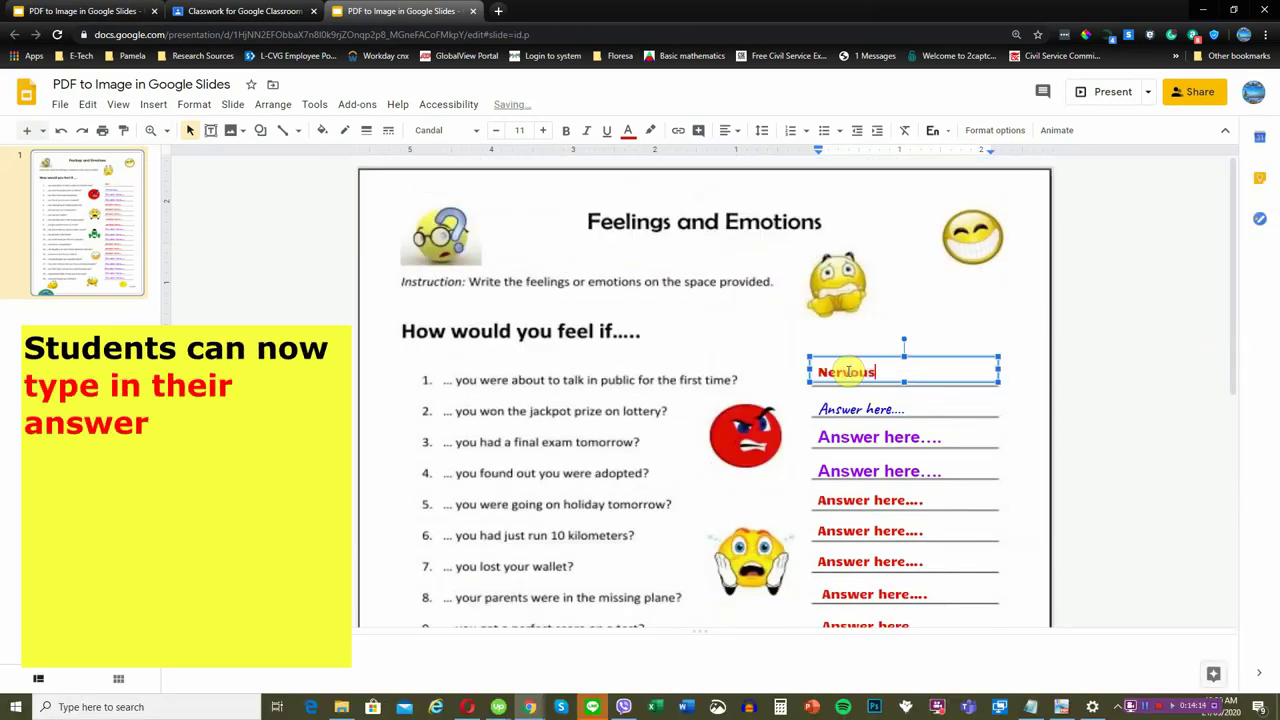
Replace the placeholder of item 2 with "Surprised and Excited" and that of item 3 with "Nervous".
{"action": "left_click", "coordinate": [900, 409]}
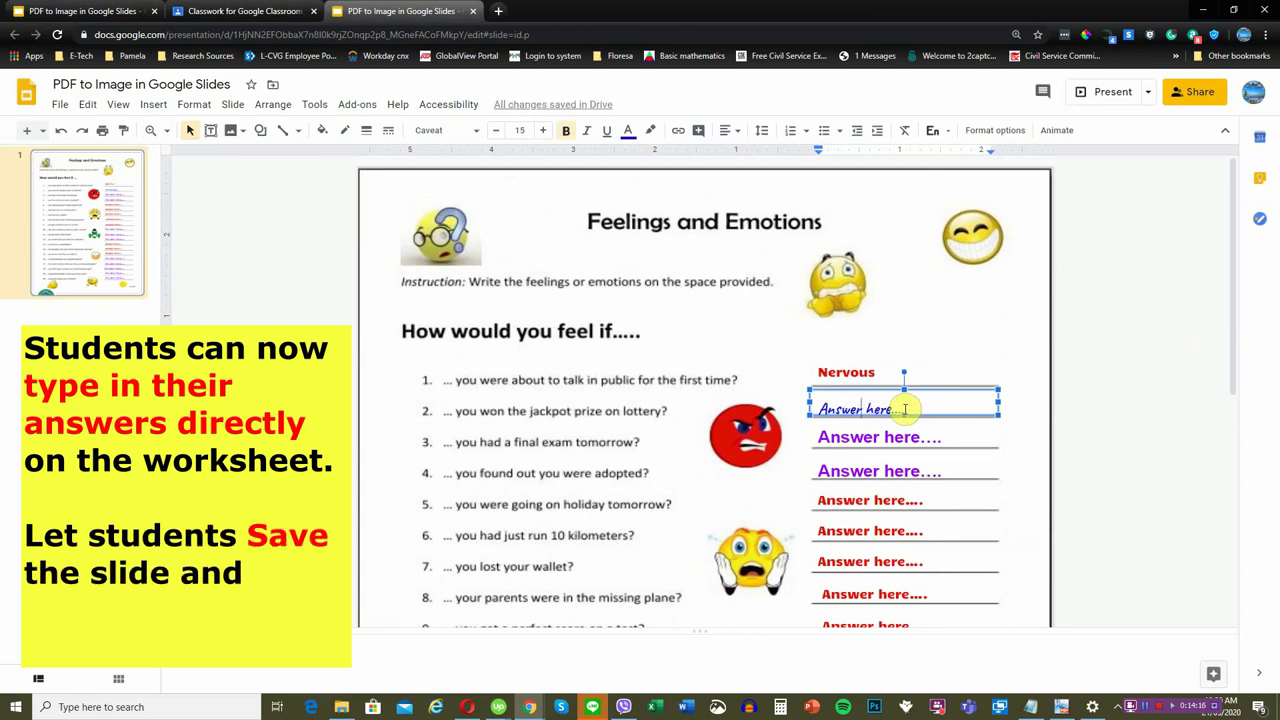
{"action": "left_click_drag", "start_coordinate": [903, 409], "coordinate": [680, 414]}
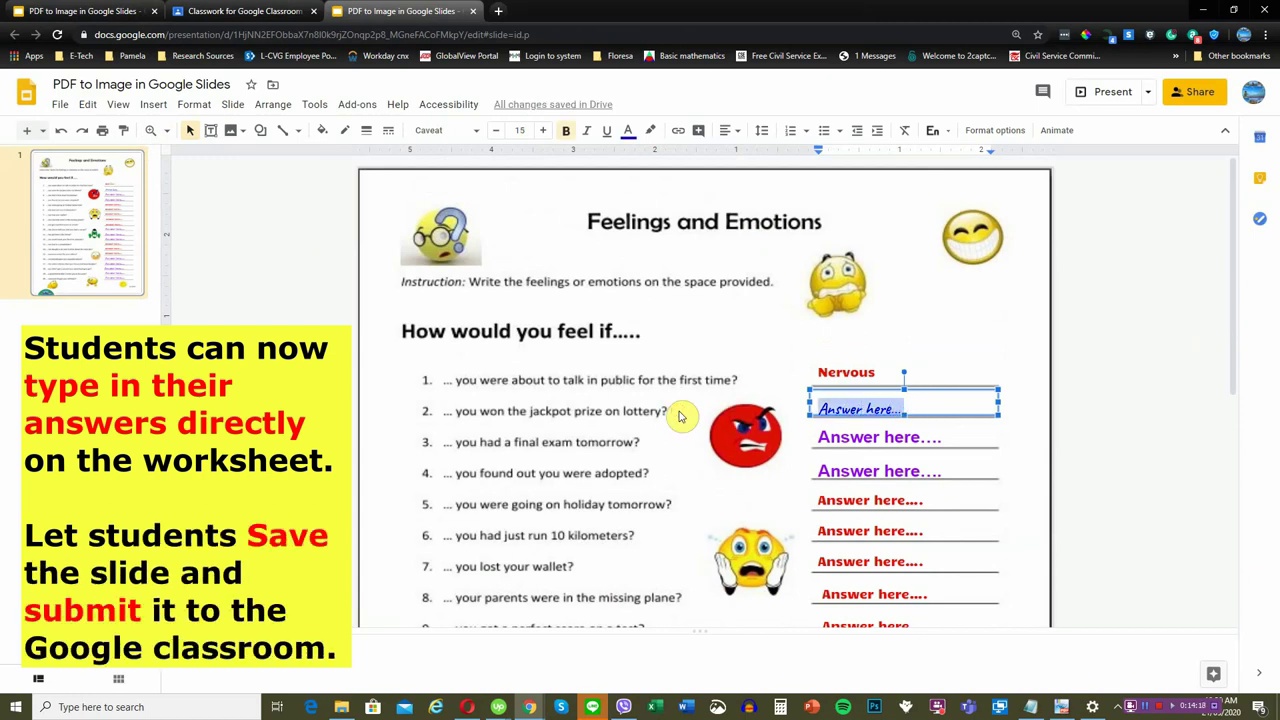
{"action": "type", "text": "Surprised and Excited"}
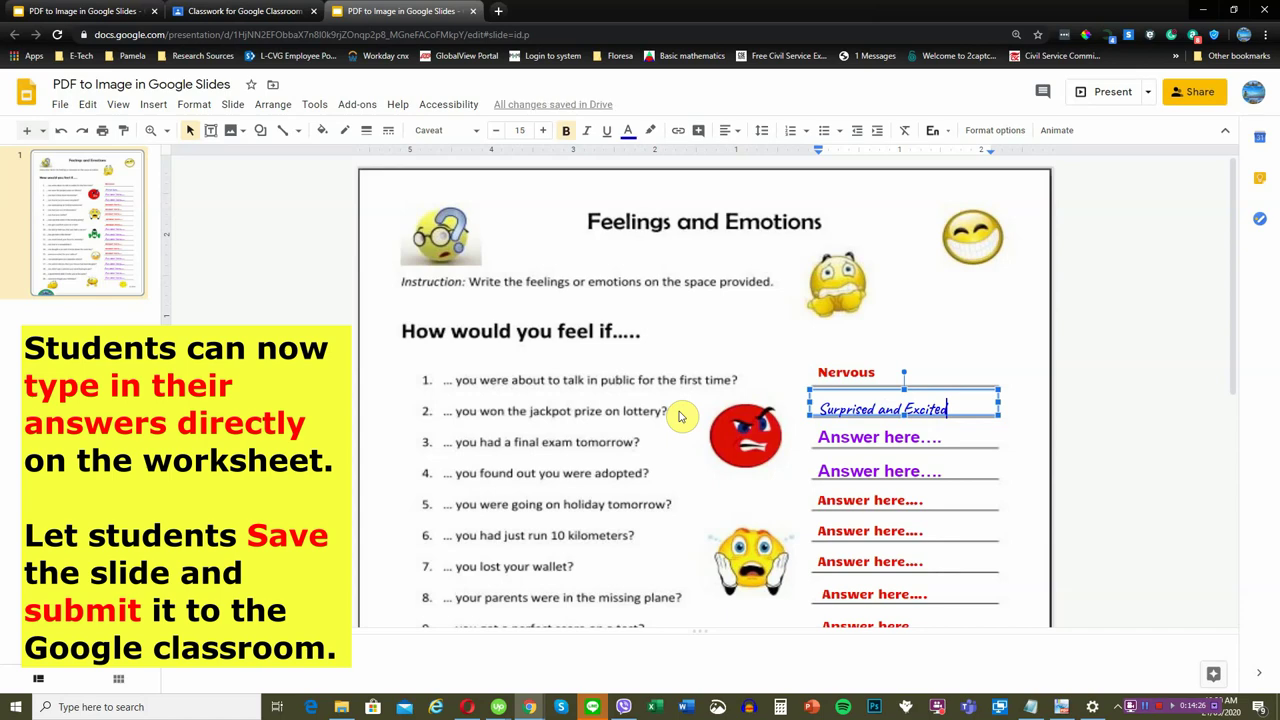
{"action": "left_click", "coordinate": [879, 433]}
{"action": "triple_click", "coordinate": [879, 433]}
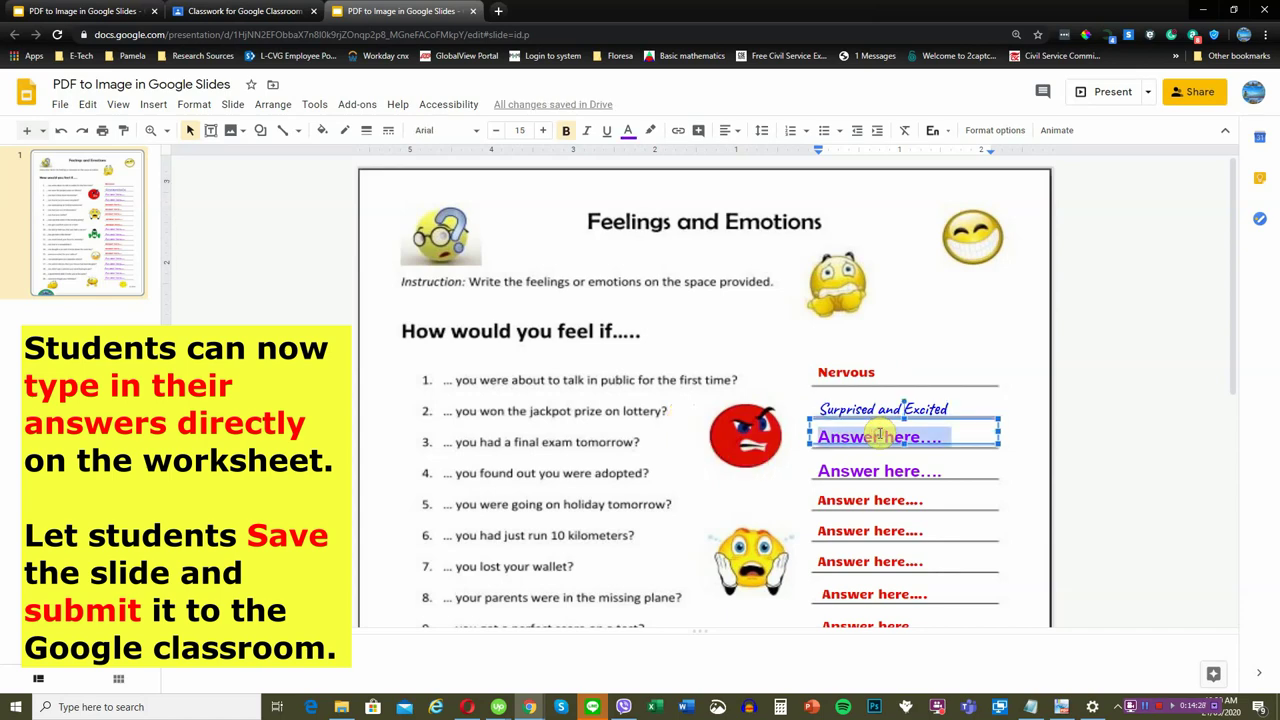
{"action": "type", "text": "Nervous"}
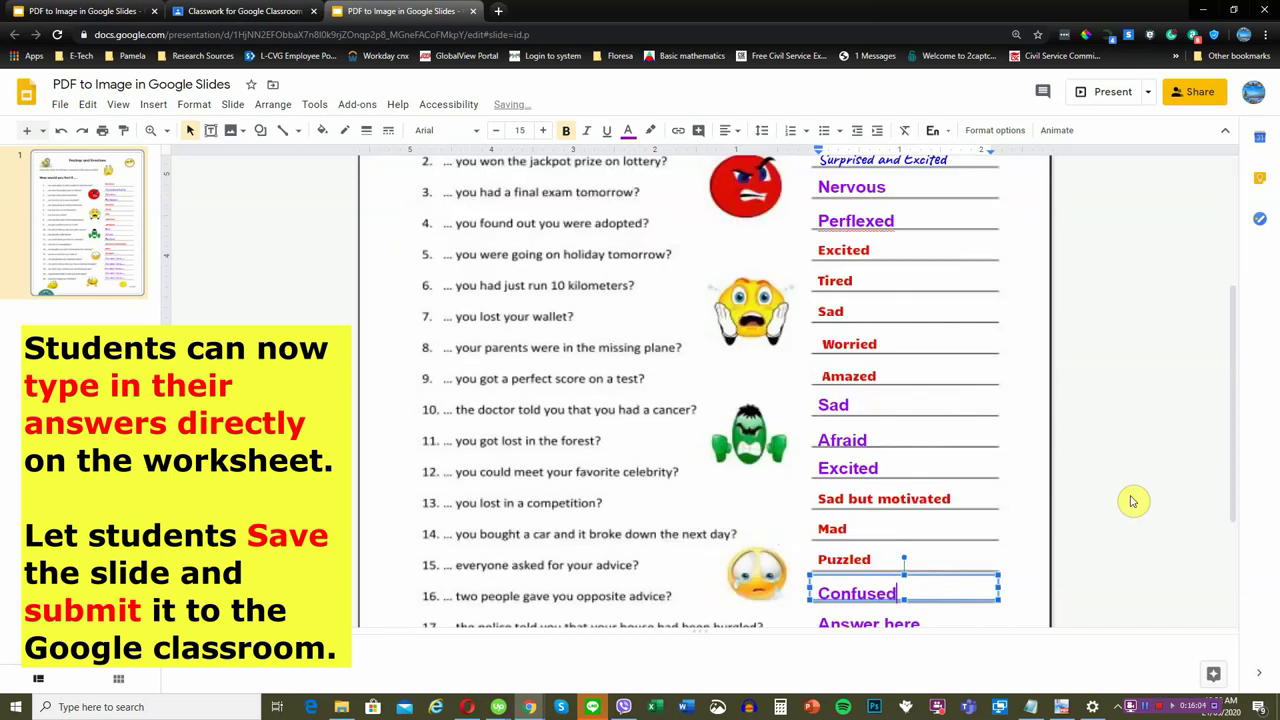
{"action": "left_click_drag", "start_coordinate": [1237, 466], "coordinate": [1237, 548]}
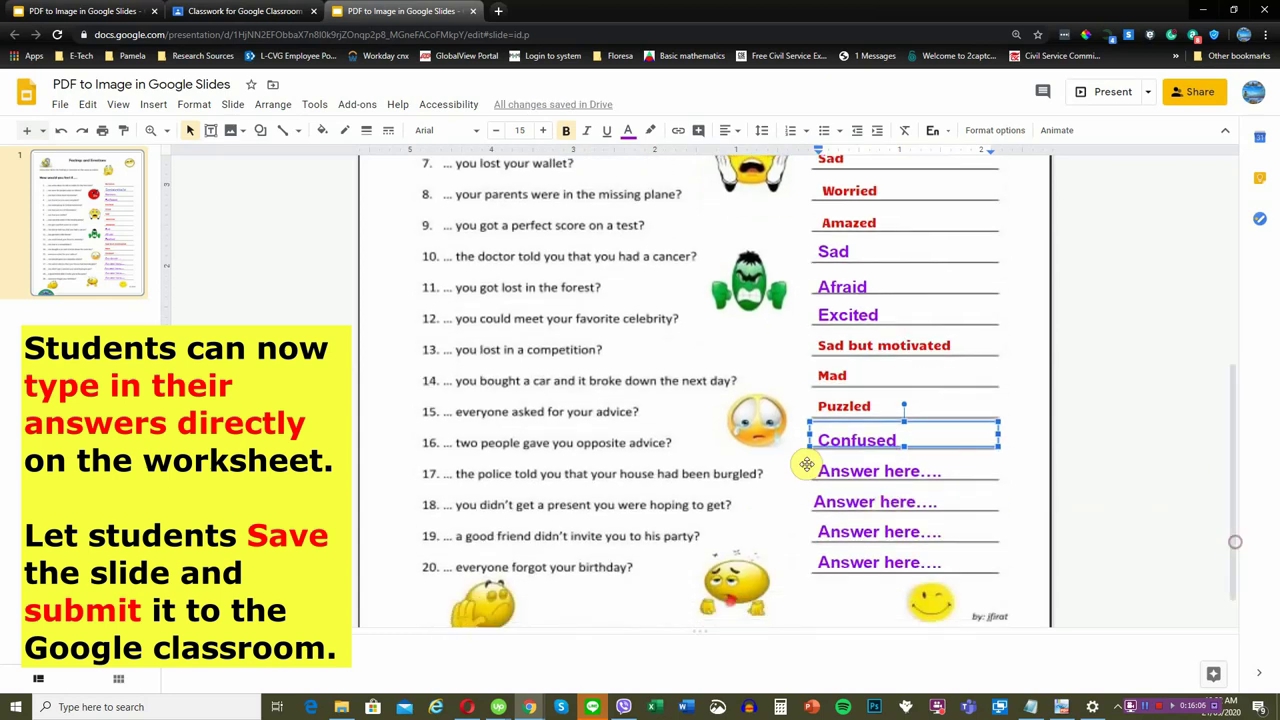